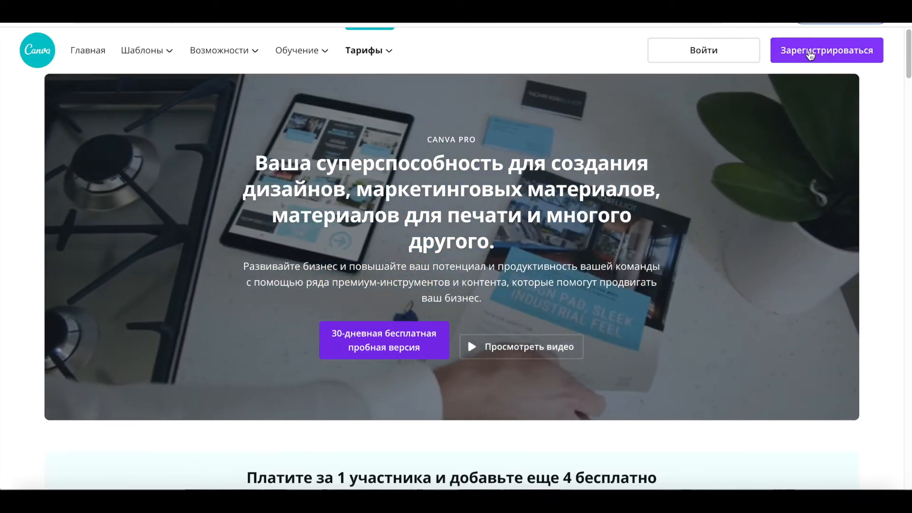
Step: Start registering a new Canva account from the pricing page
click(810, 54)
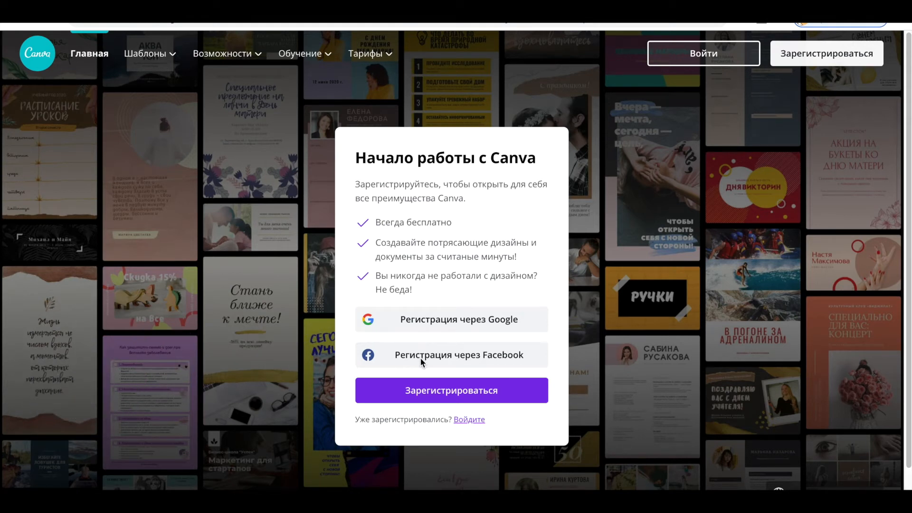
click(421, 390)
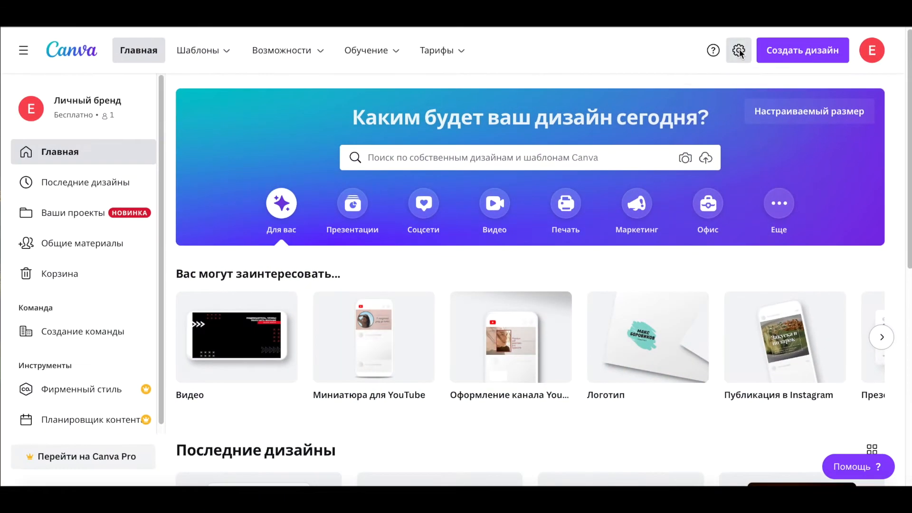
Step: Switch the interface theme to Dark in account settings
click(737, 47)
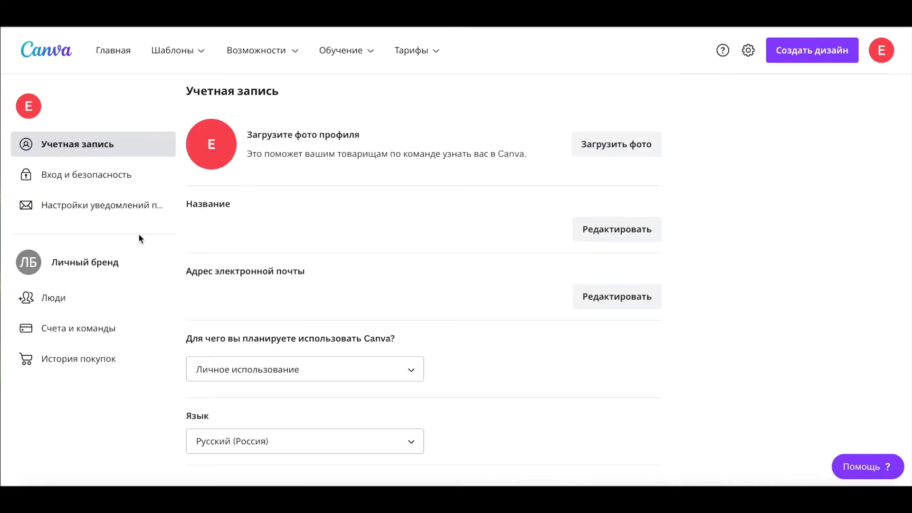
scroll(438, 286, down, 2)
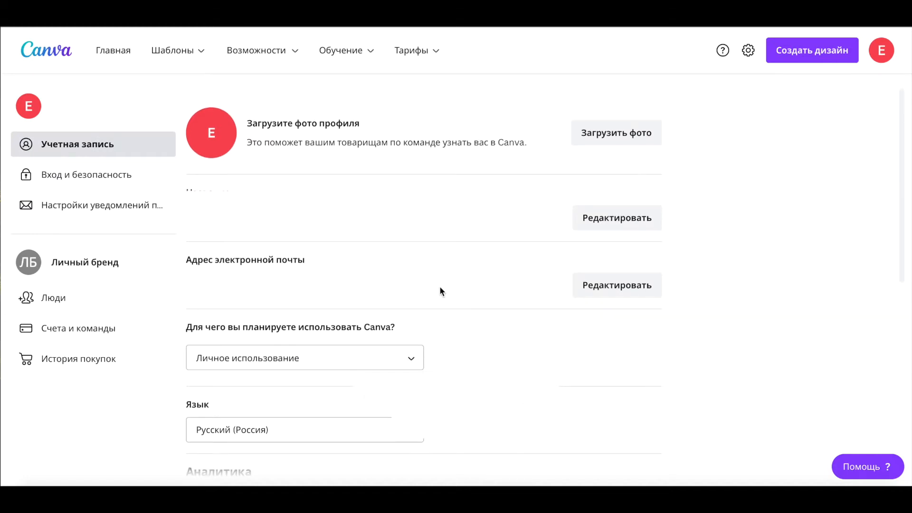
scroll(506, 308, down, 5)
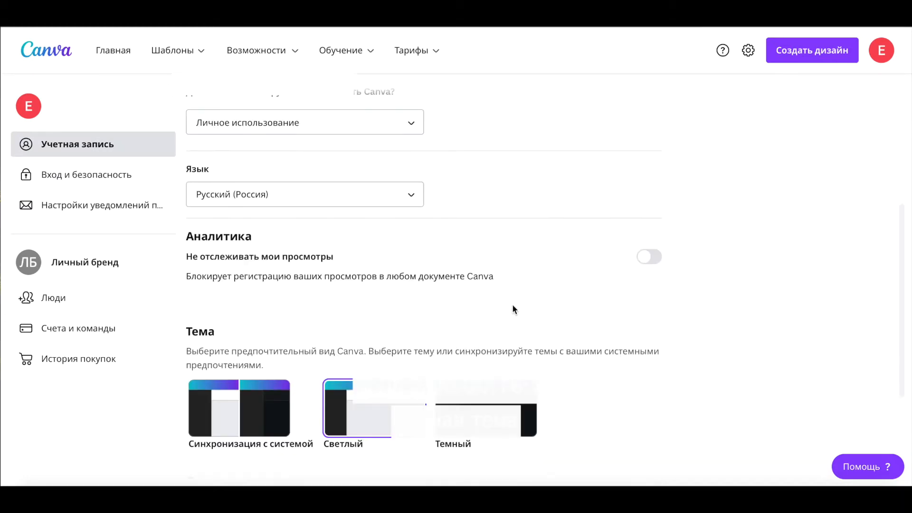
click(482, 331)
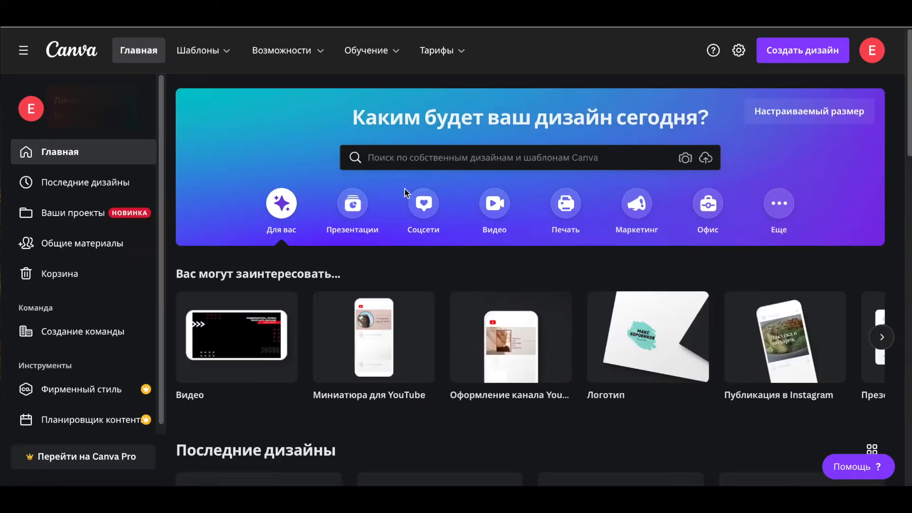
Step: Open the recent design "YouTube don't miss" to view it, and return to the home page
scroll(515, 255, down, 8)
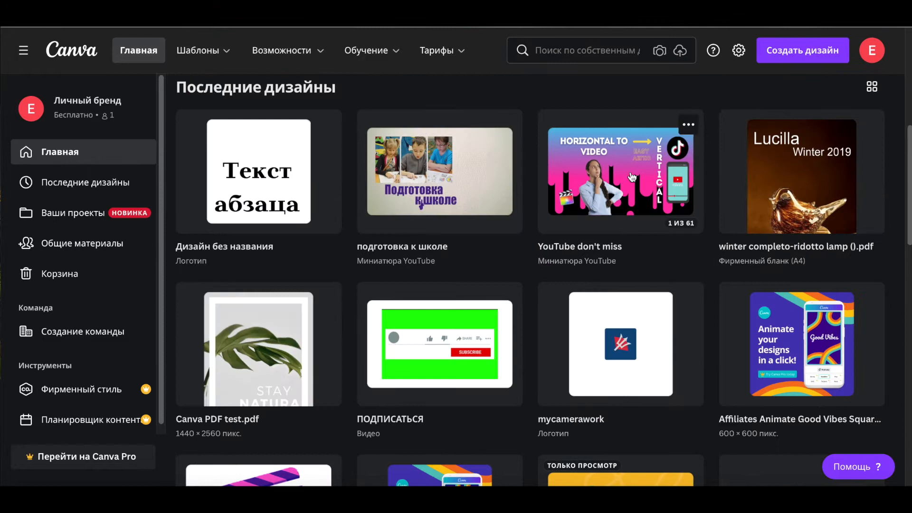
click(569, 232)
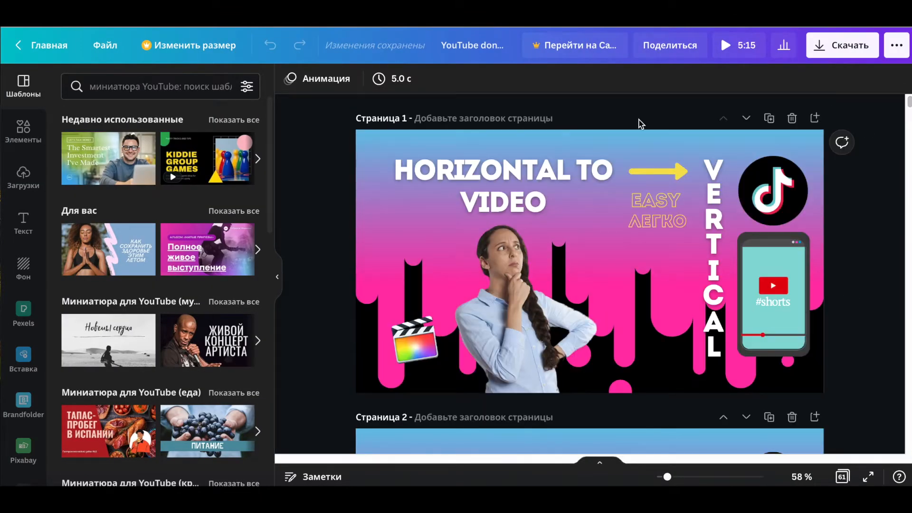
click(48, 45)
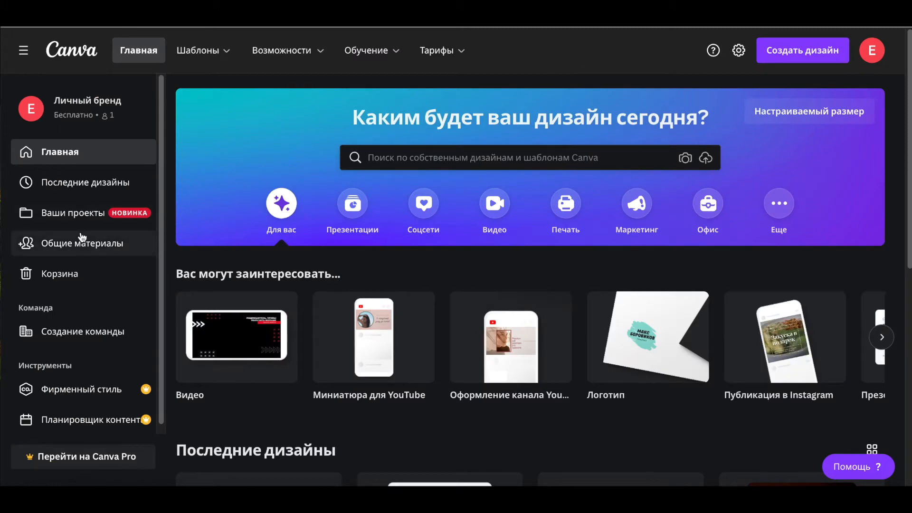
Step: Switch the interface theme back to Light in account settings
click(739, 51)
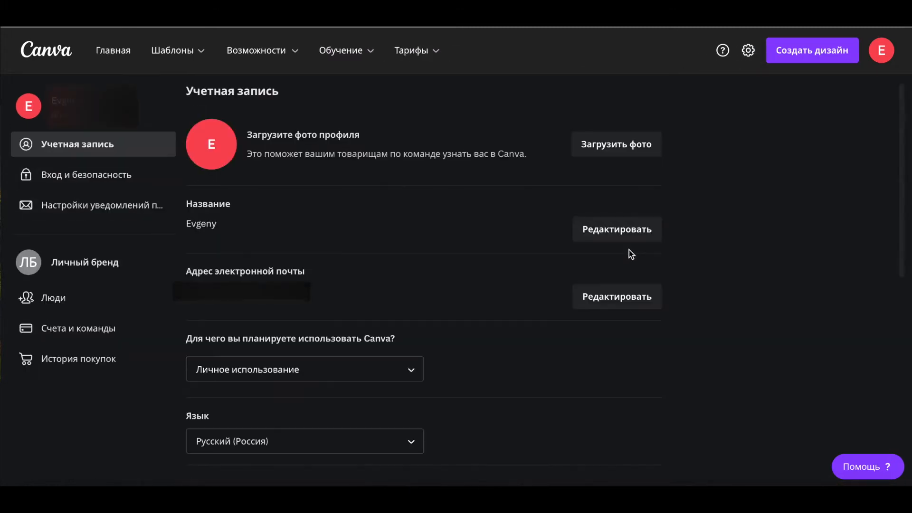
scroll(629, 249, down, 4)
scroll(681, 251, down, 4)
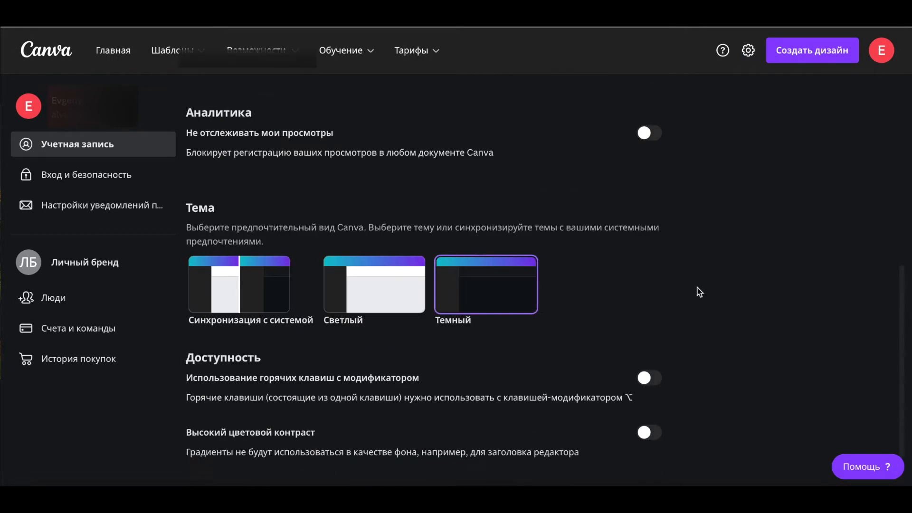
click(368, 279)
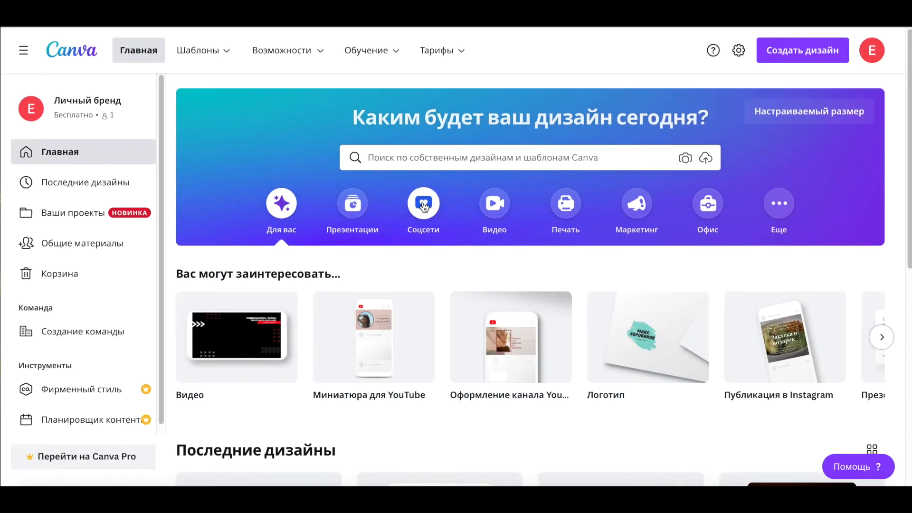
Step: Start Quick Create (Быстрое создание дизайнов) from the social media category
click(424, 206)
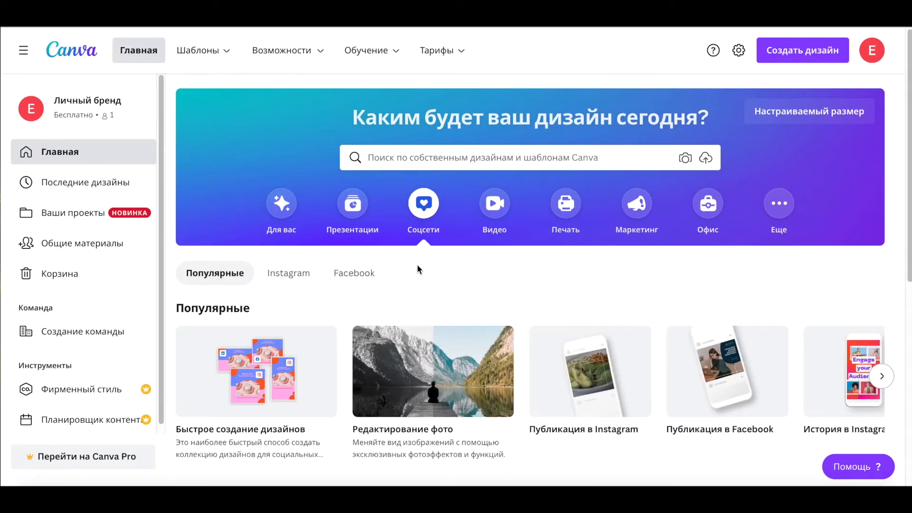
mouse_move(252, 383)
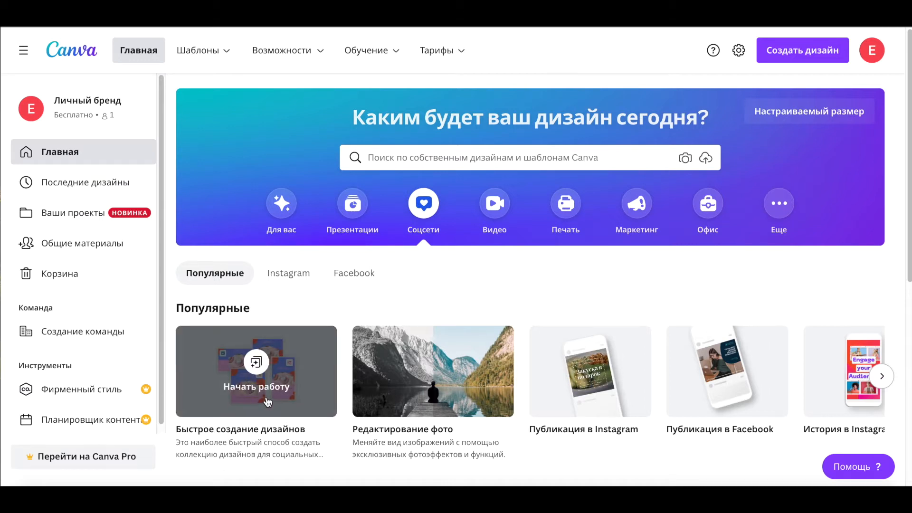
click(267, 402)
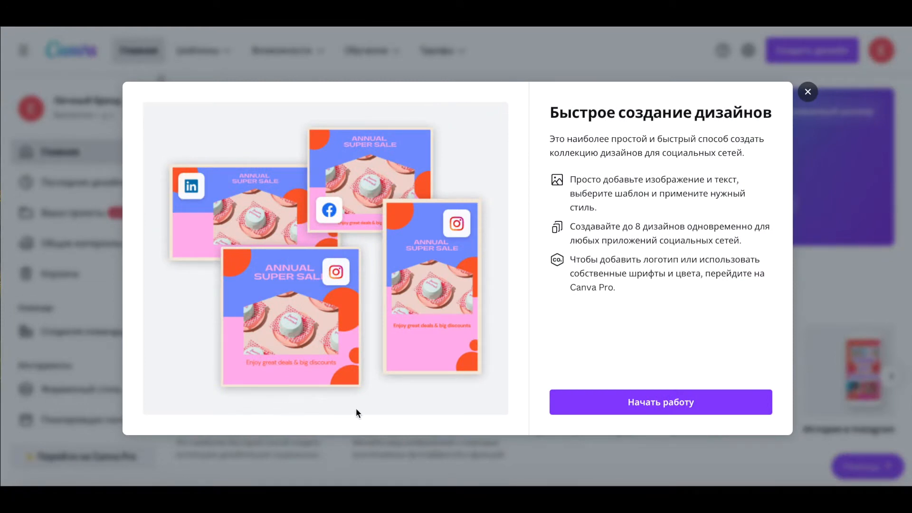
click(639, 401)
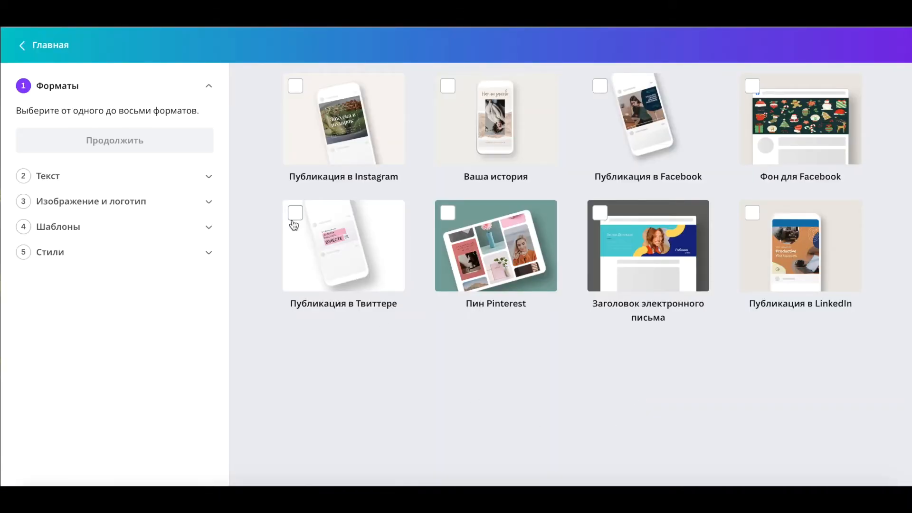
Step: Select the Instagram post, Story, Facebook post, Facebook cover and Twitter post formats and continue
click(291, 87)
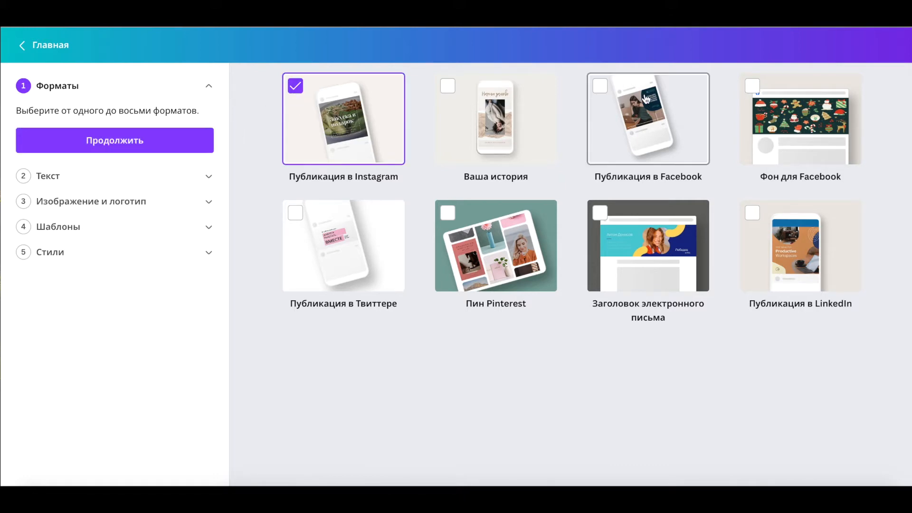
click(598, 88)
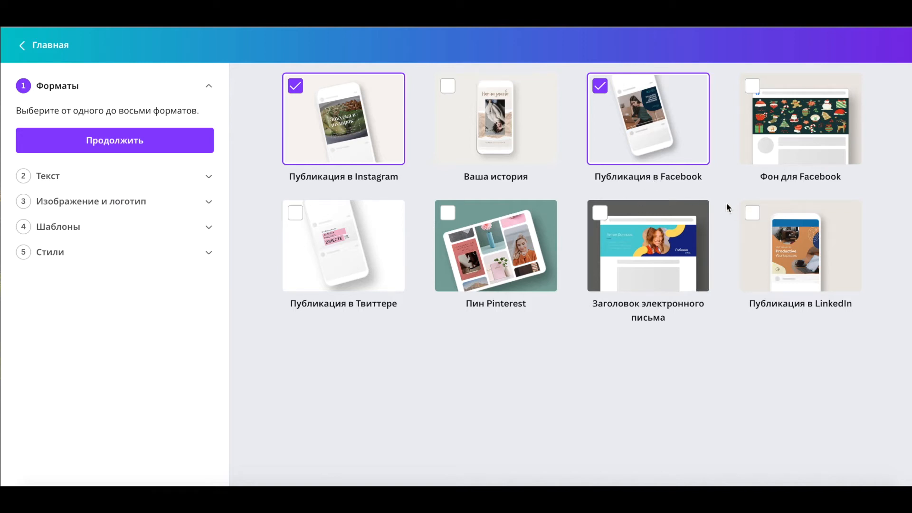
click(753, 86)
click(447, 86)
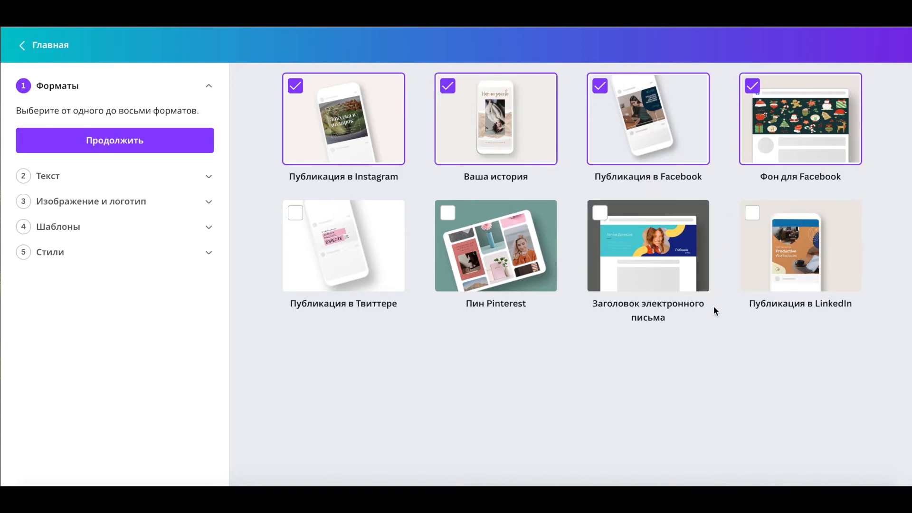
click(295, 213)
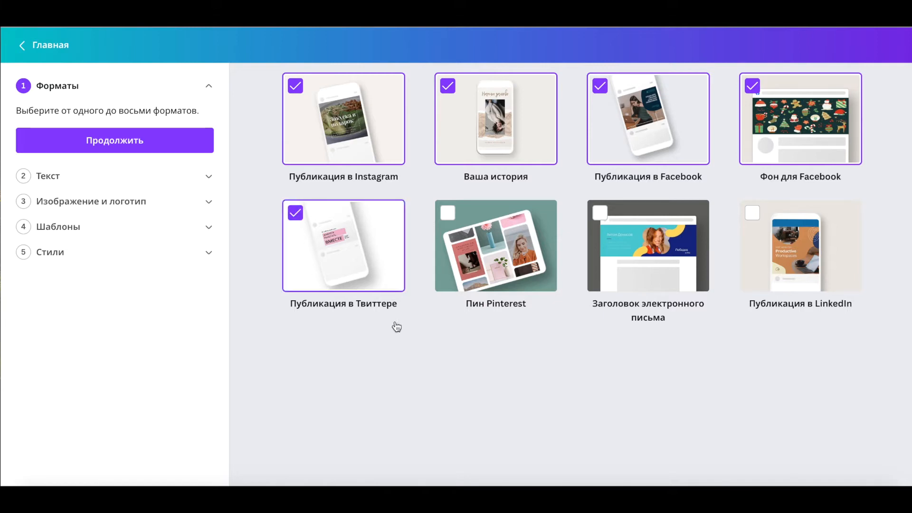
click(115, 144)
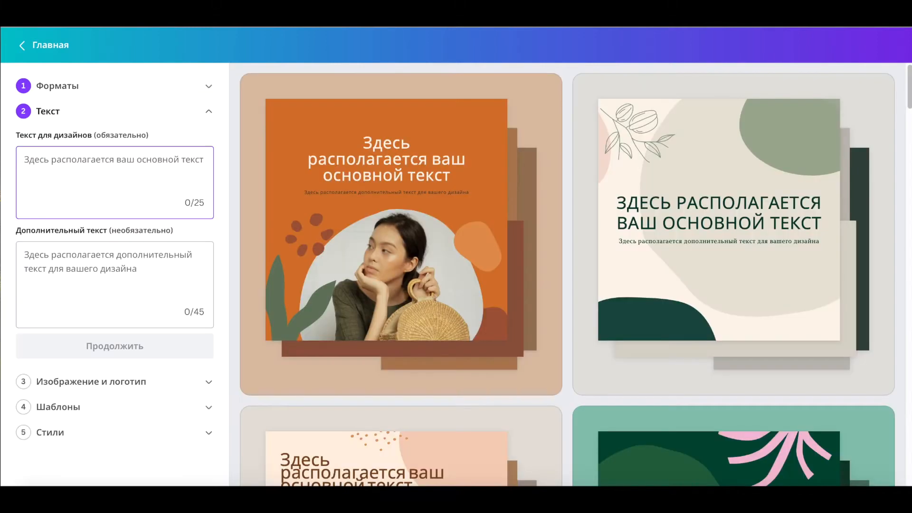
Step: Enter "5 крутых обновлений" as the main design text
text(5)
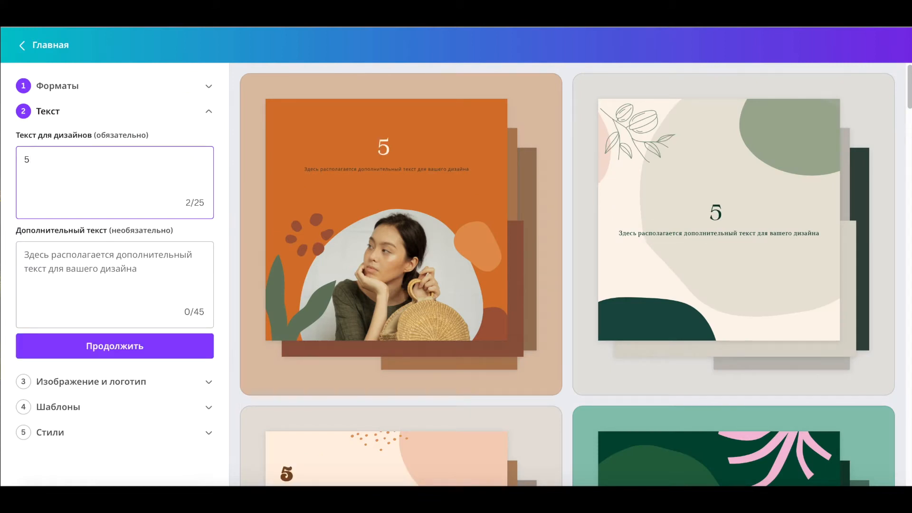
text( крутых)
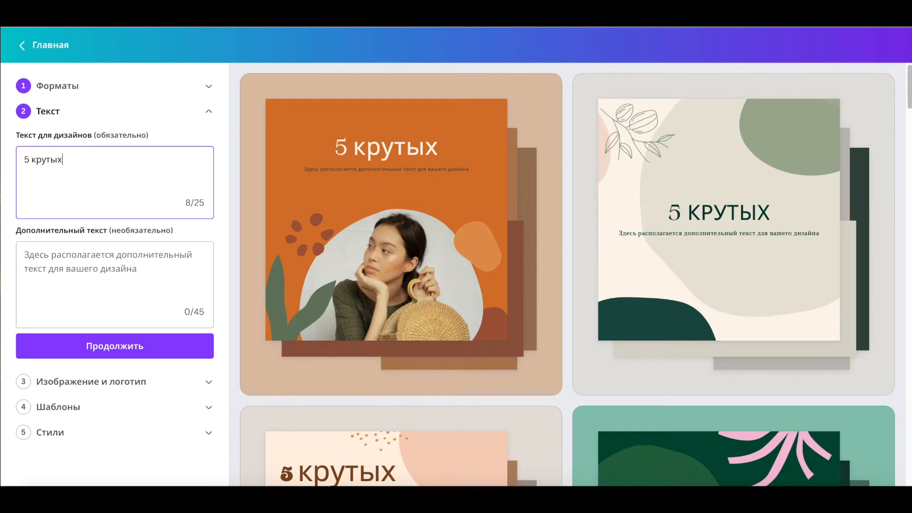
text( обновлений)
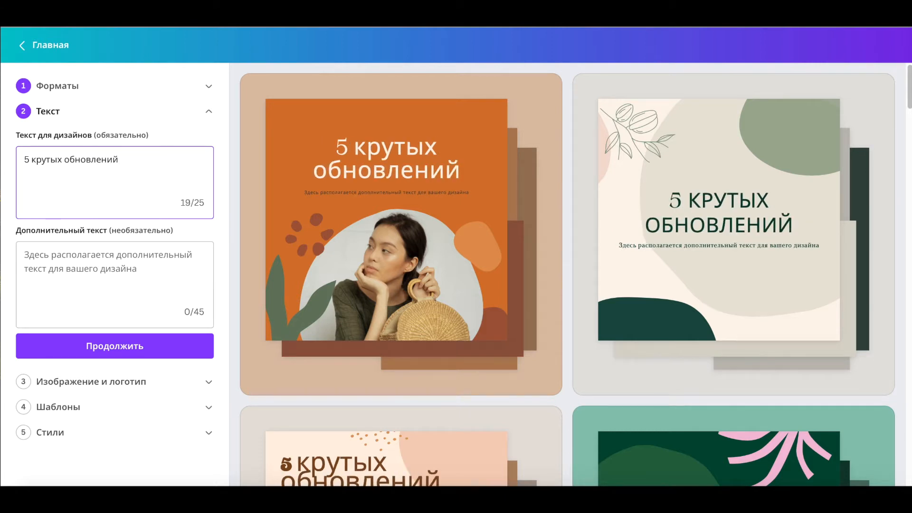
Step: Enter "программа для дизайнеров Canva" as the additional text and continue
click(25, 256)
text(програм)
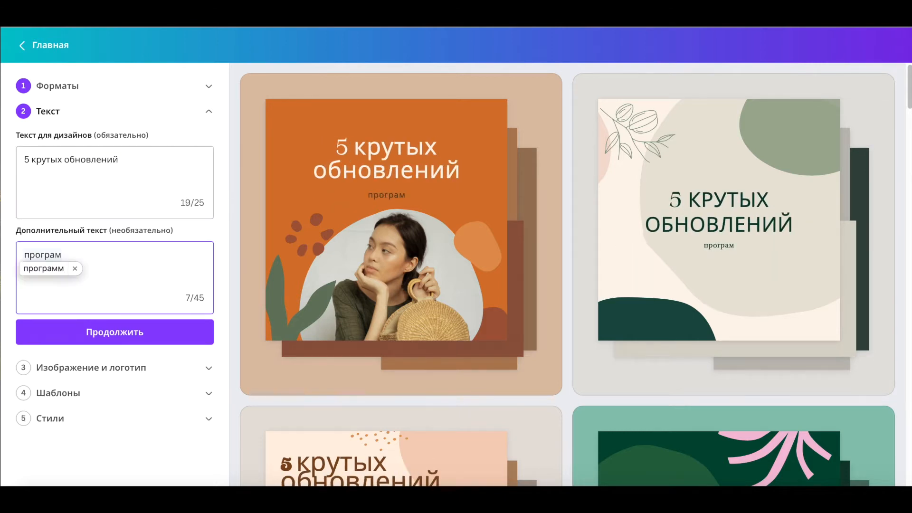
text(ма для дизайнеров )
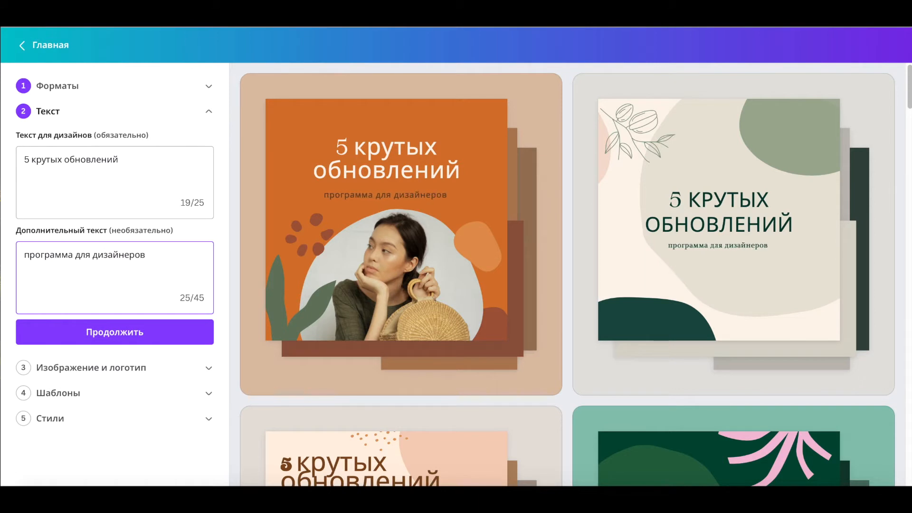
text(Canva)
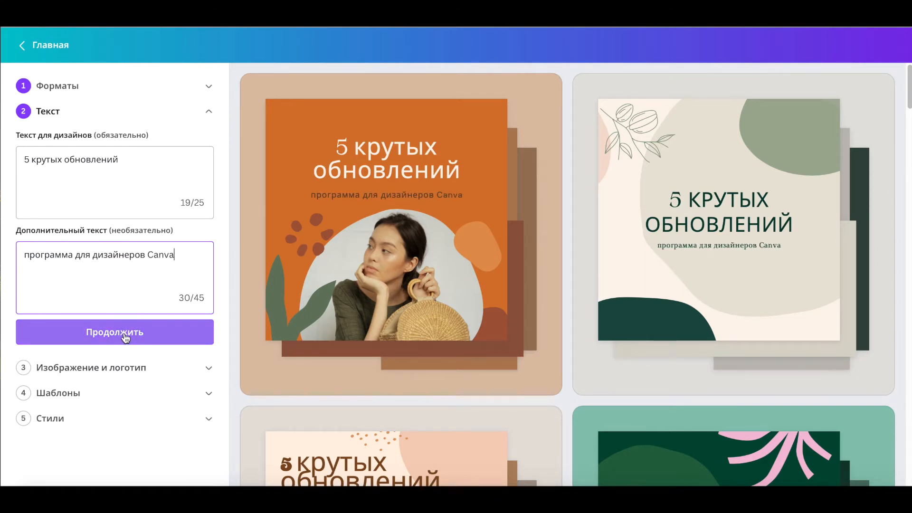
click(123, 335)
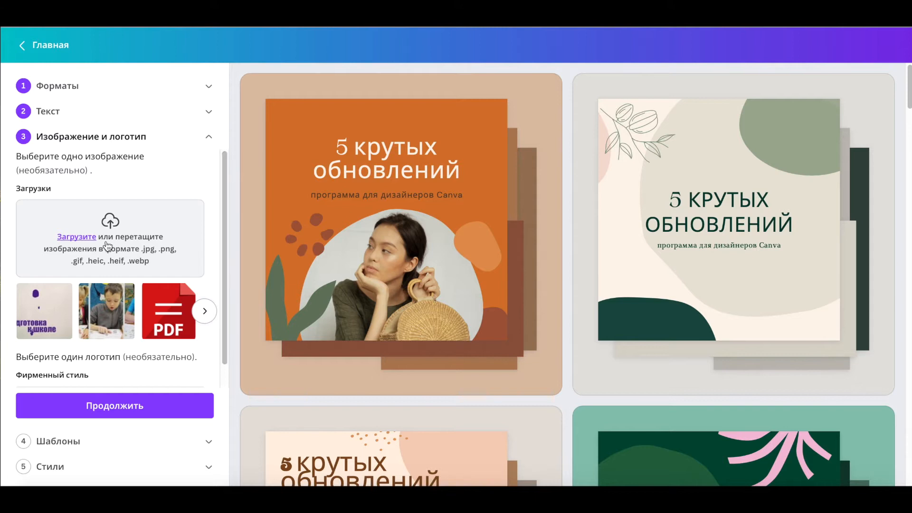
Step: Choose the uploaded Canva logo picture as the design image and continue
click(132, 243)
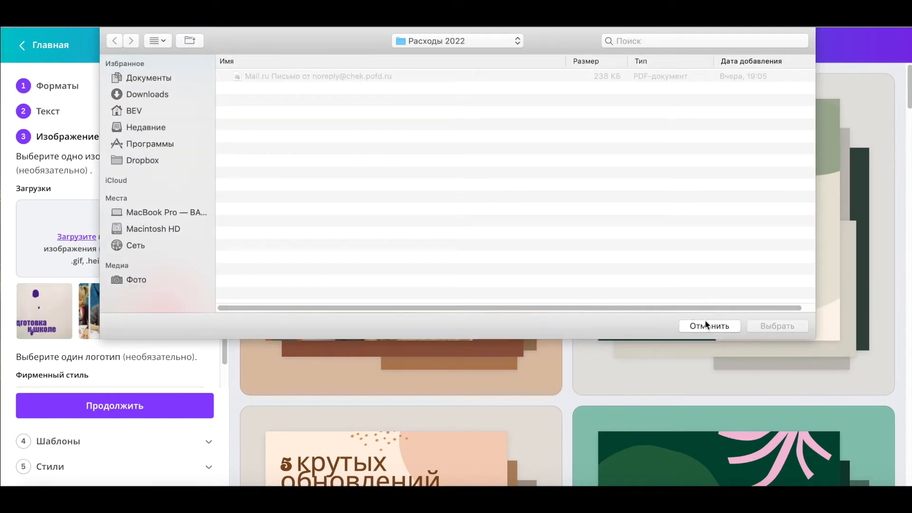
click(704, 326)
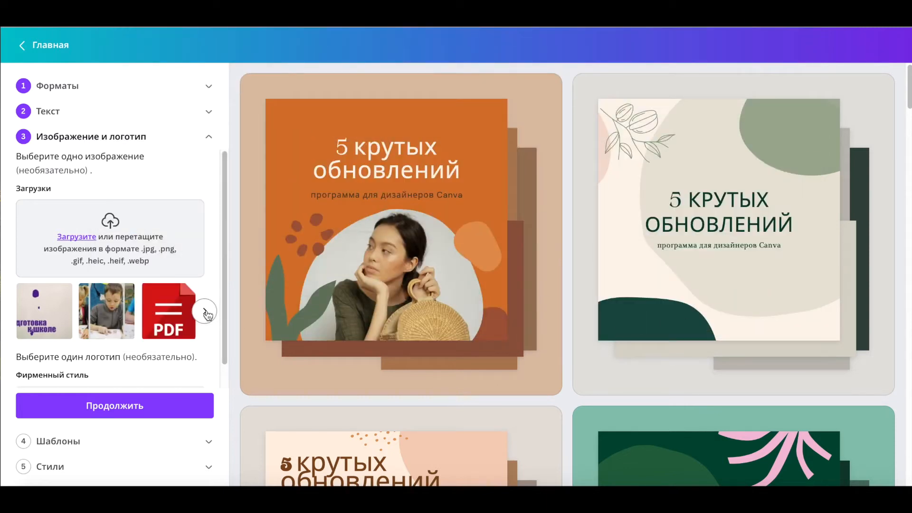
click(206, 311)
click(206, 312)
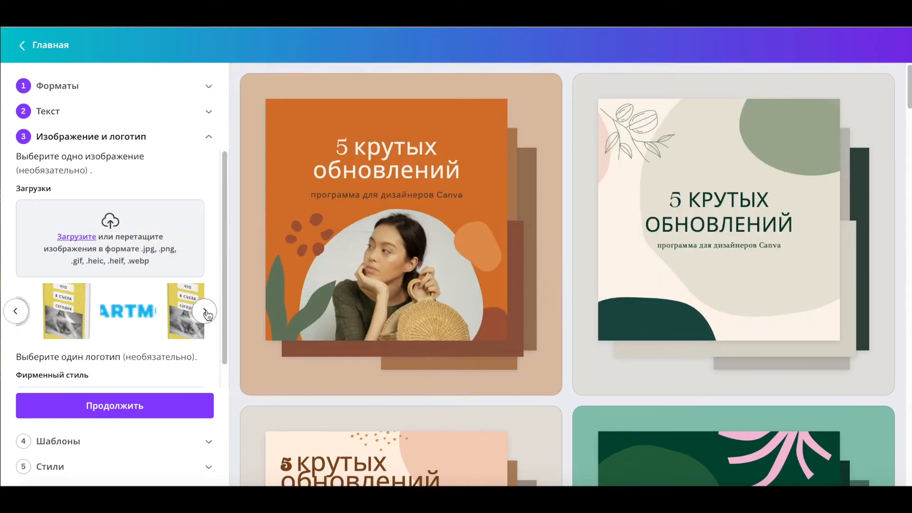
click(206, 312)
click(206, 311)
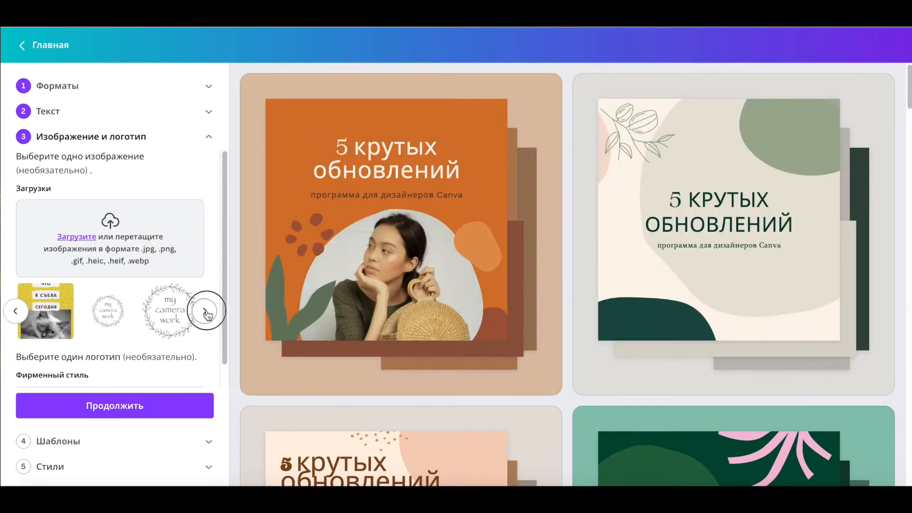
click(206, 311)
click(206, 312)
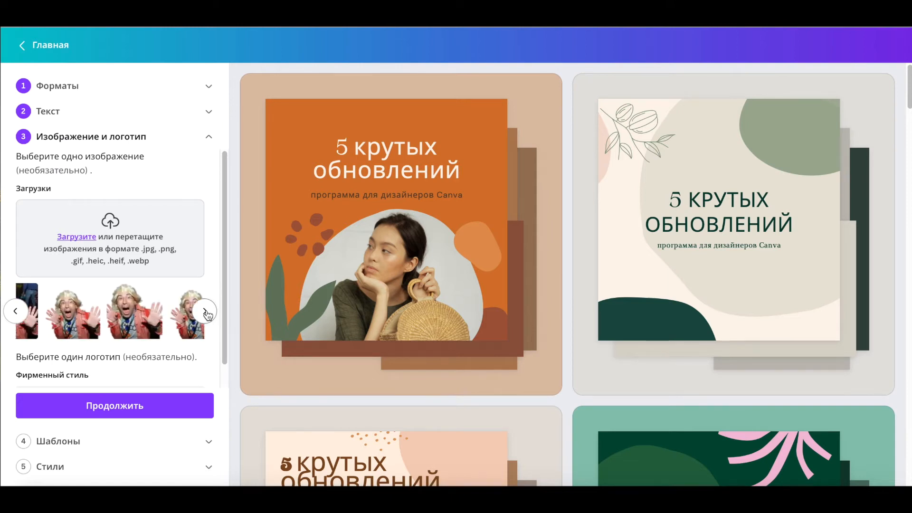
click(107, 313)
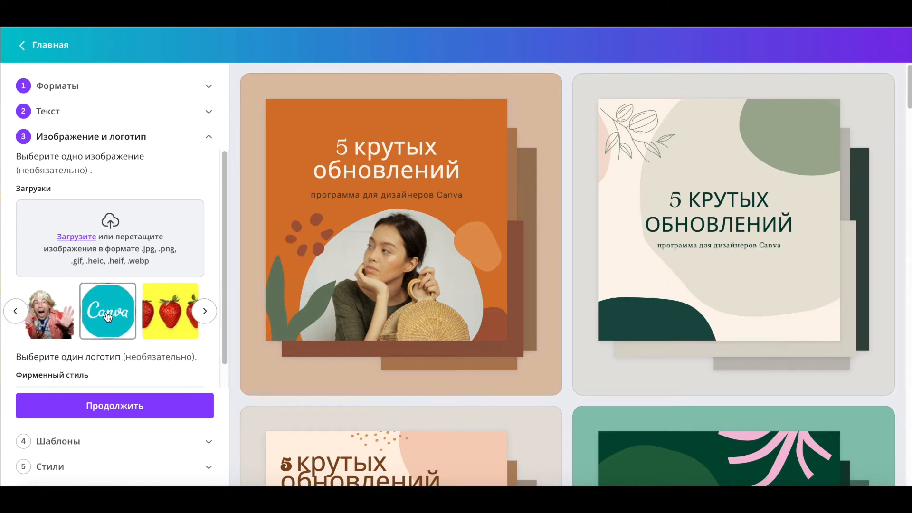
click(123, 407)
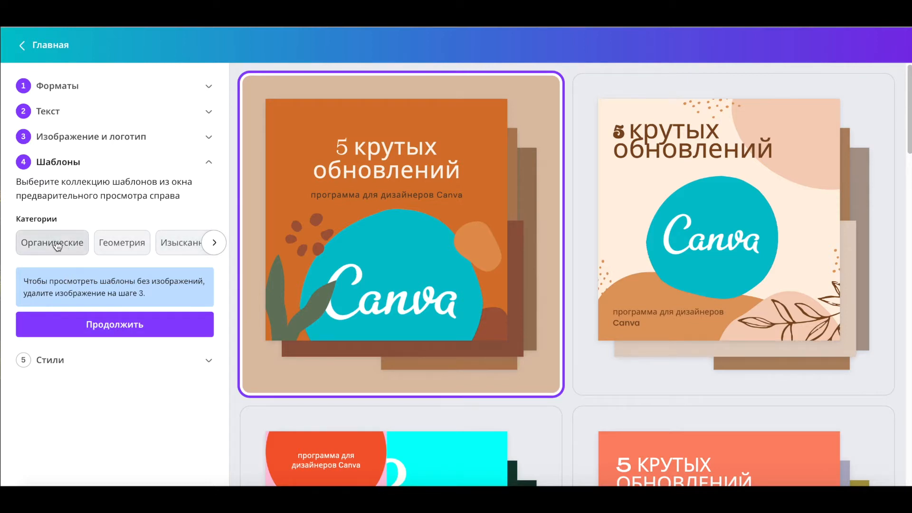
Step: Browse the Geometry, Elegant and Modern template categories, pick the blue Modern template and continue
click(130, 244)
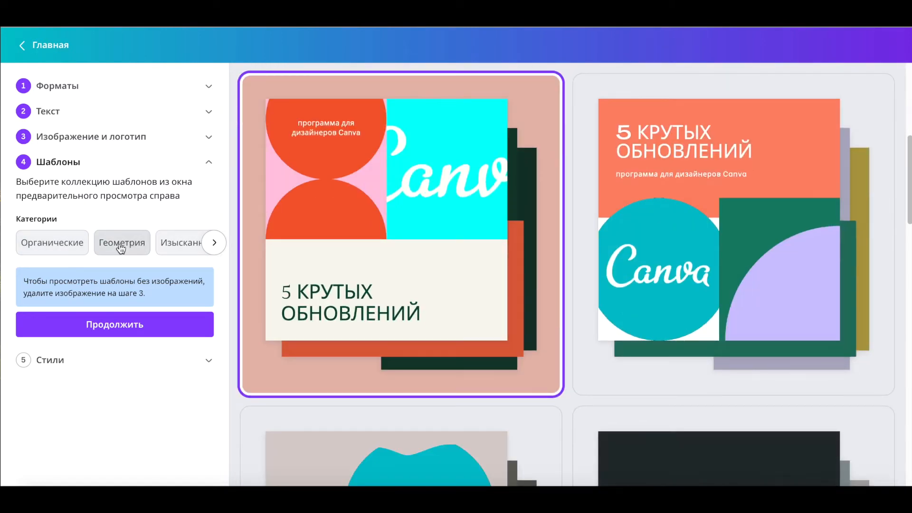
click(181, 244)
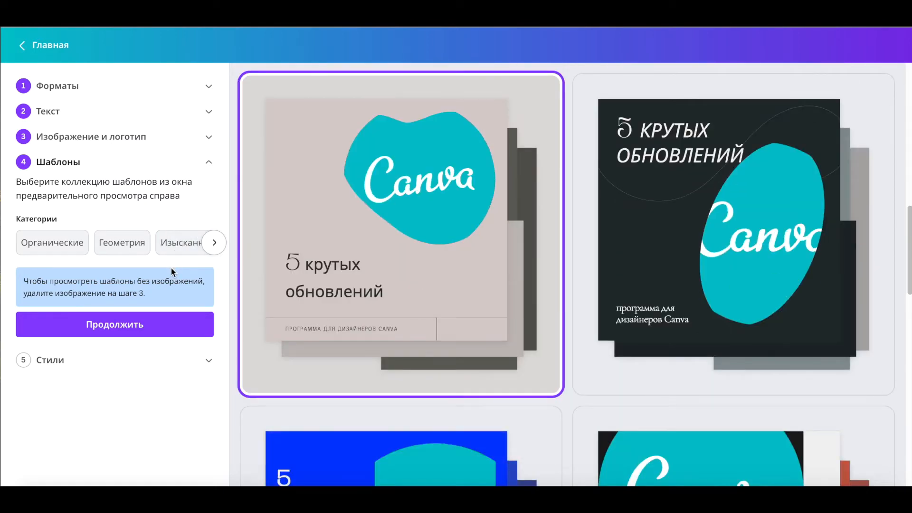
click(215, 243)
click(120, 243)
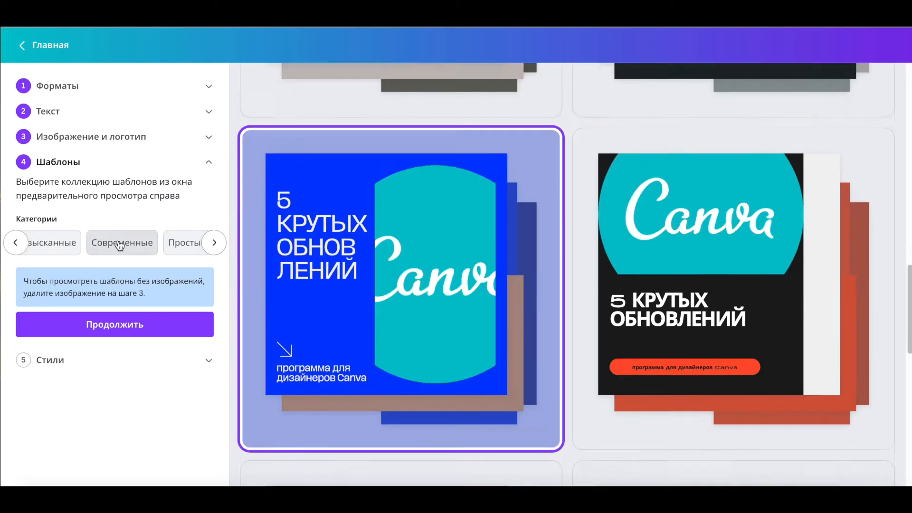
click(126, 329)
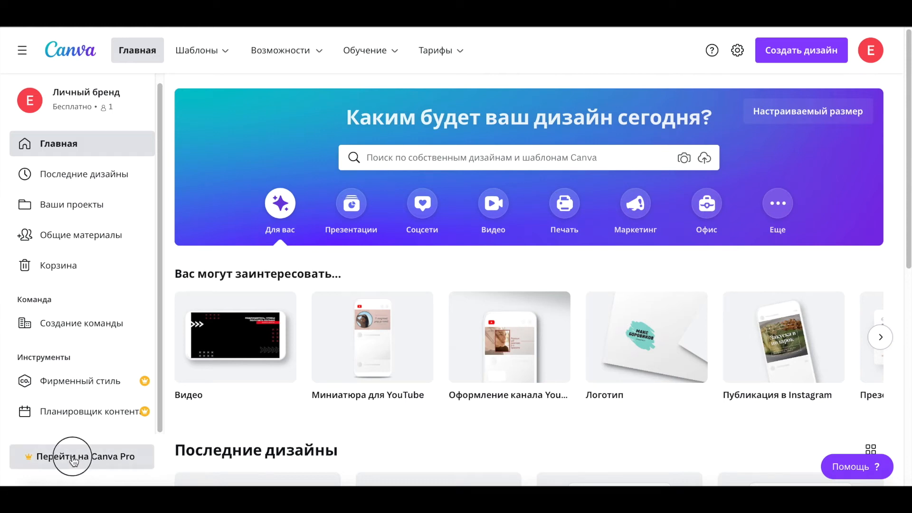
Step: Open the Canva Pro free trial offer and read through its features
click(74, 457)
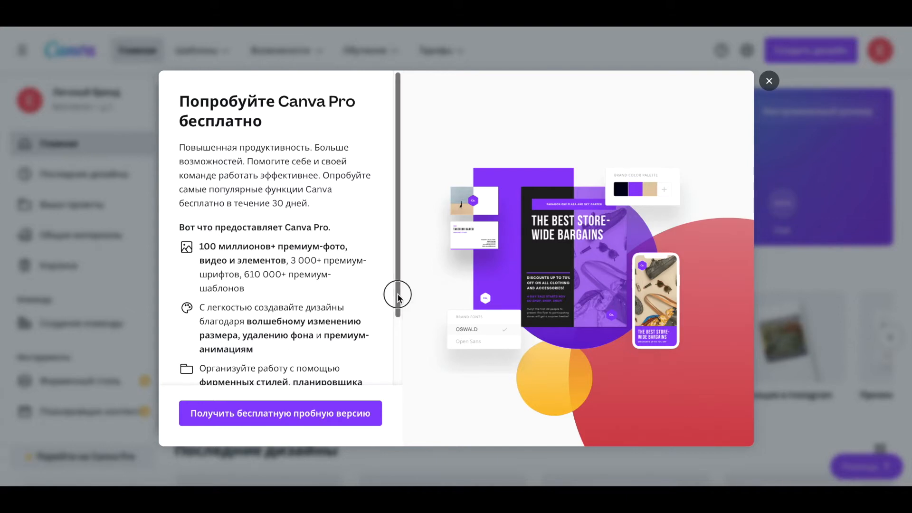
drag(397, 295, 386, 372)
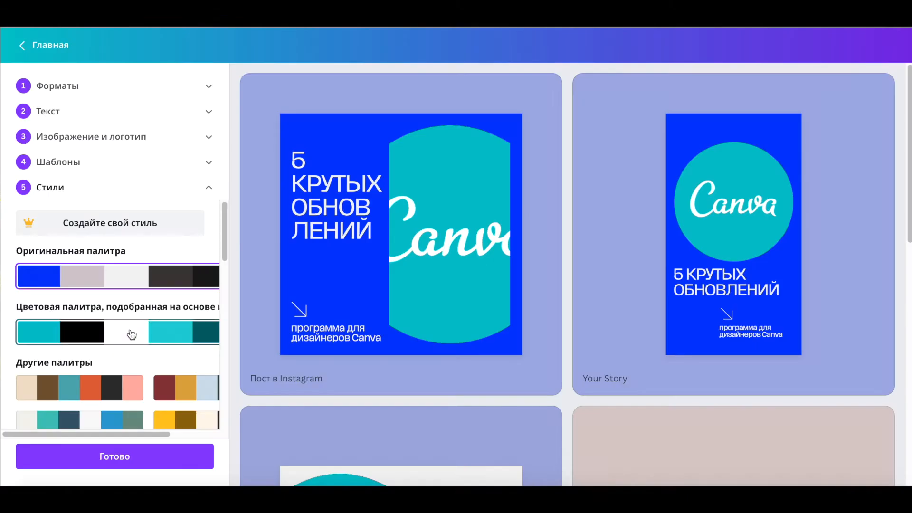
click(130, 331)
Step: Try shuffling and switching colour palettes, settling on the palette matched to the image
scroll(142, 327, down, 1)
click(153, 324)
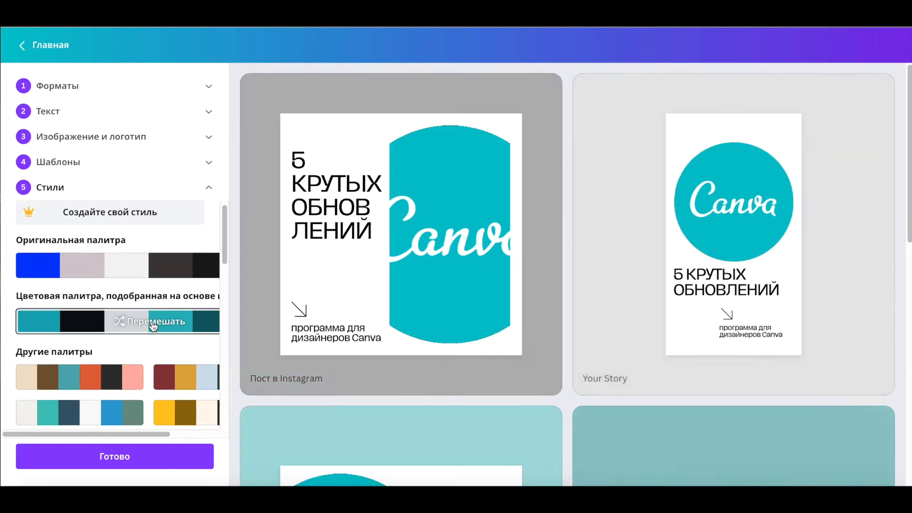
click(153, 325)
drag(224, 242, 227, 263)
click(88, 262)
click(96, 303)
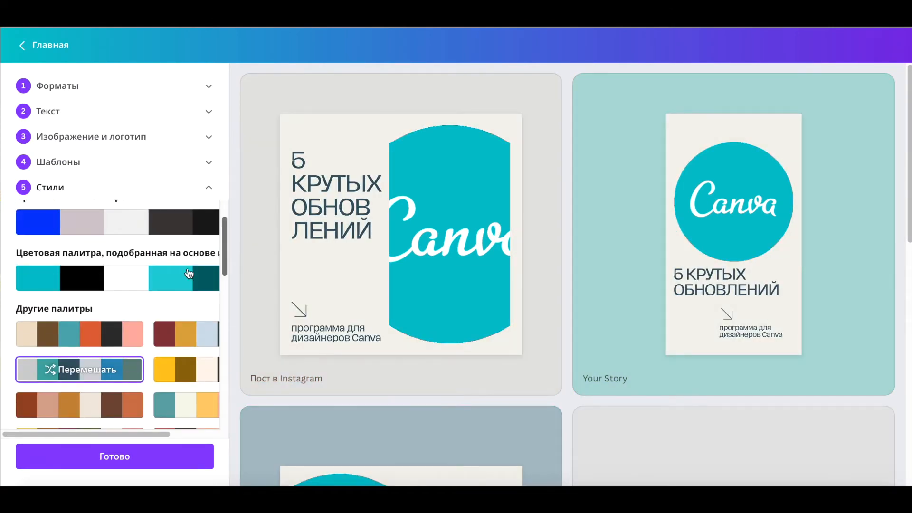
click(124, 283)
scroll(119, 371, up, 1)
Step: Finish the designs, open the collection in your projects and dismiss the tour tip
click(116, 457)
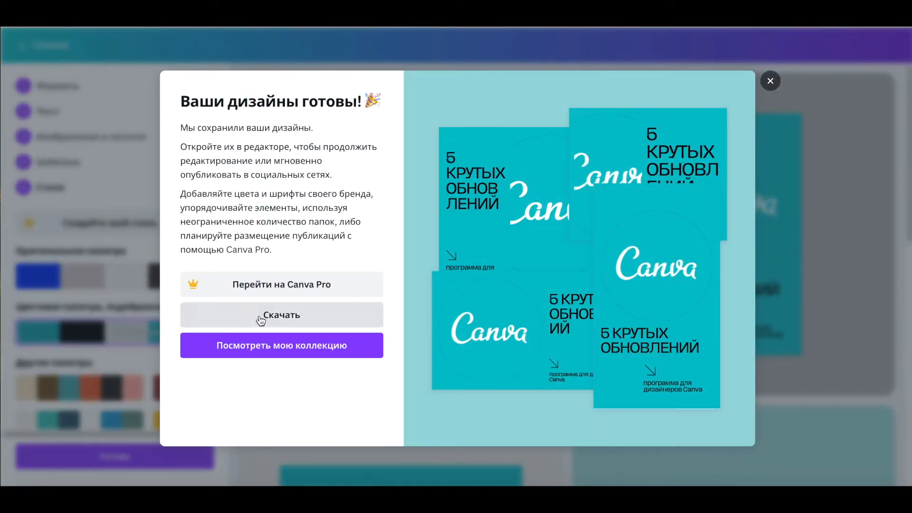
click(291, 351)
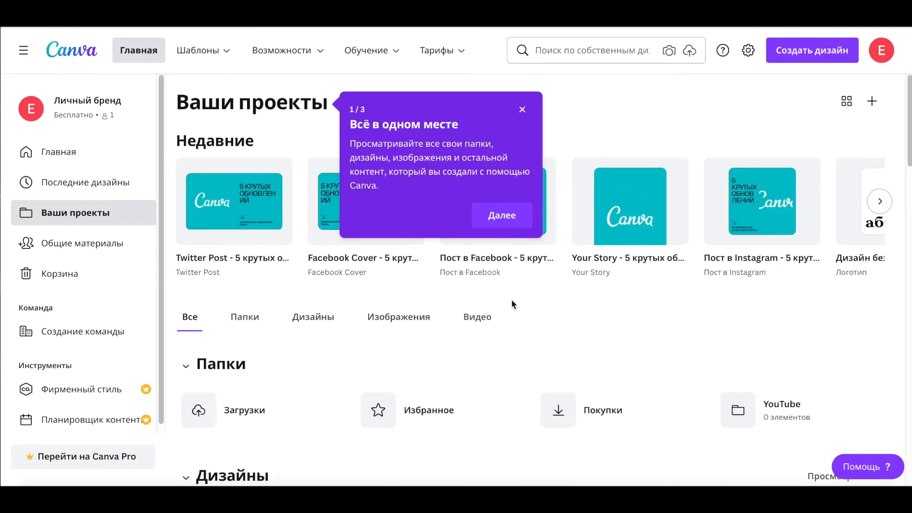
click(522, 109)
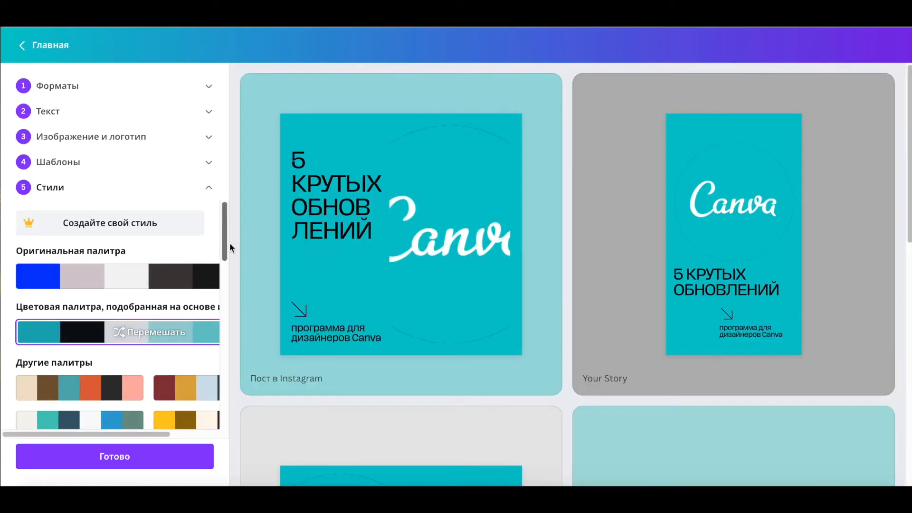
Step: Revisit the Quick Create steps and choose the orange and green geometric template with the Canva circle, then continue
click(56, 113)
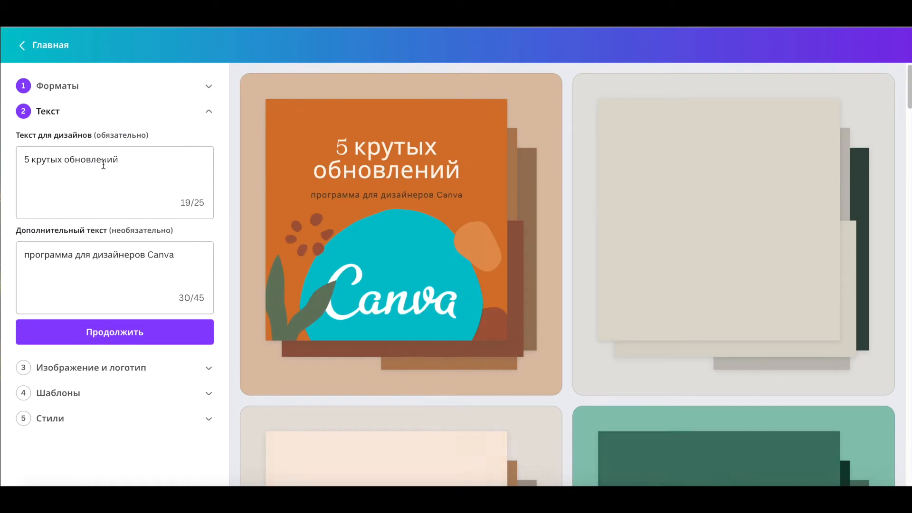
scroll(61, 398, down, 8)
click(72, 390)
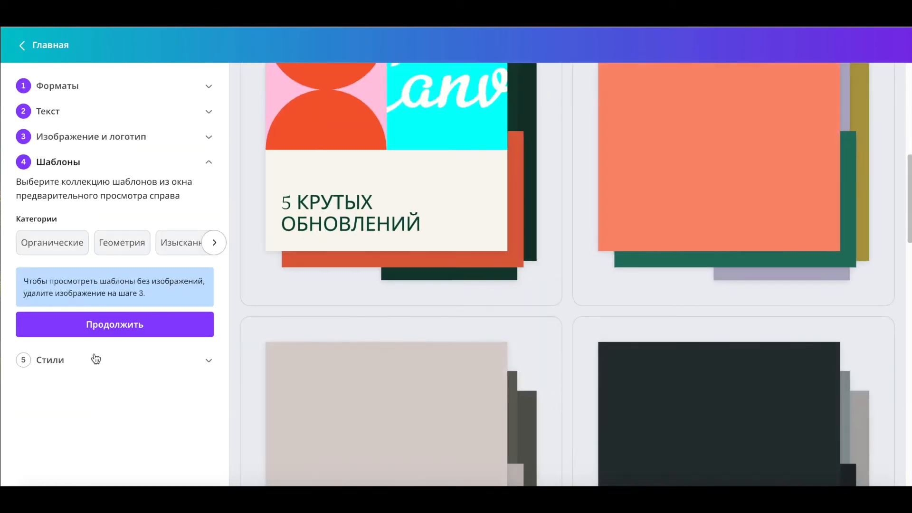
click(214, 242)
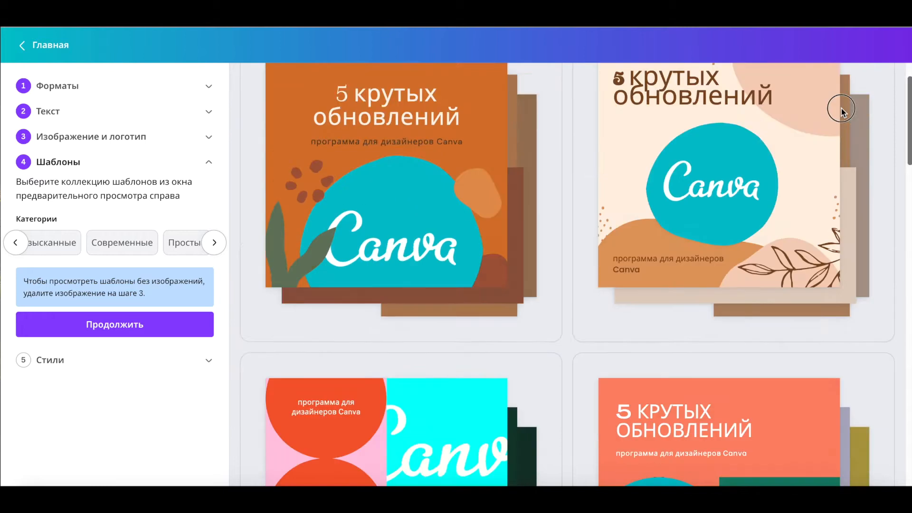
scroll(840, 111, down, 5)
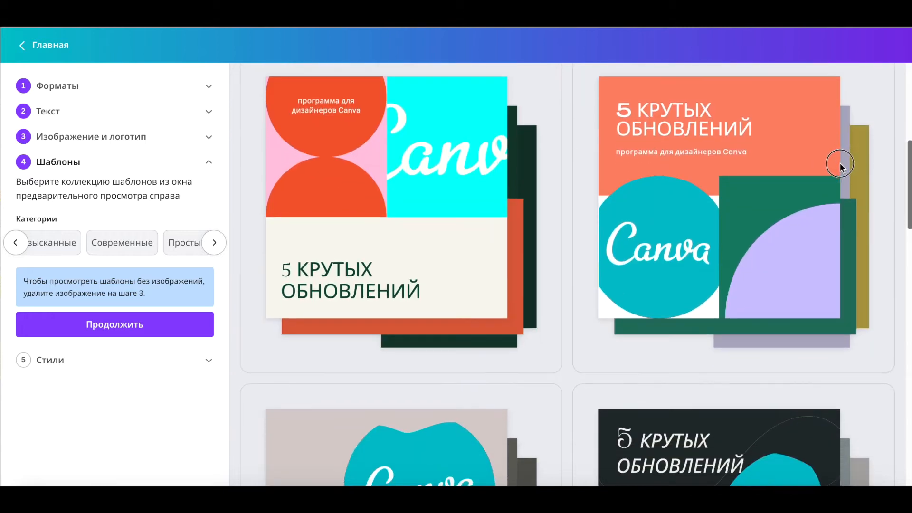
click(690, 178)
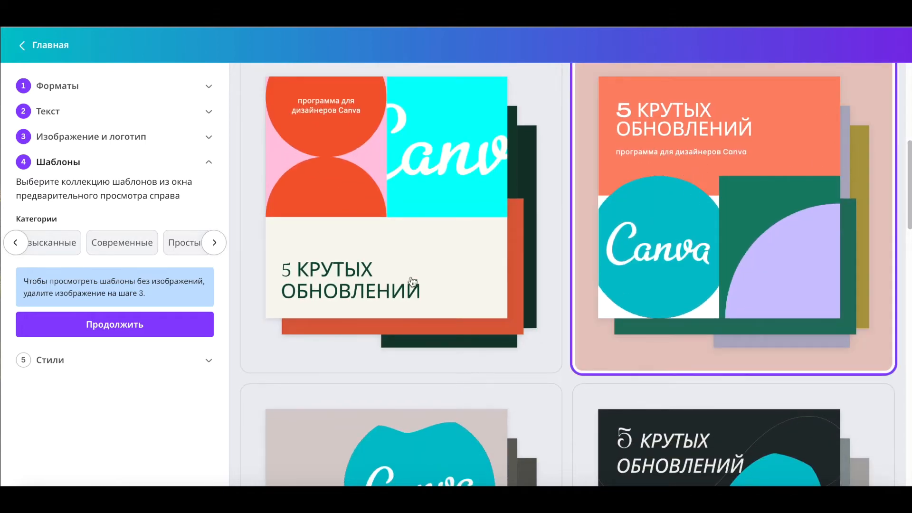
click(113, 326)
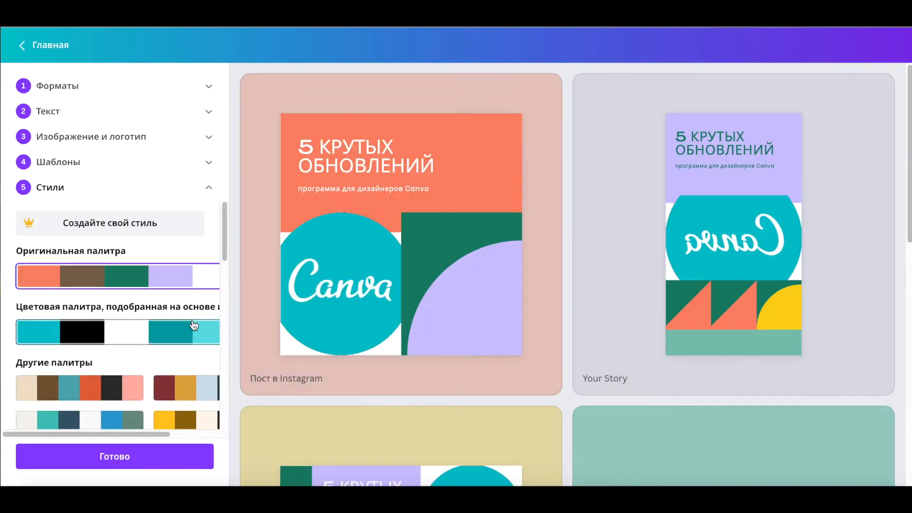
Step: Try several of the other colour palettes on the designs
click(100, 388)
click(203, 391)
click(102, 420)
scroll(380, 304, down, 8)
scroll(197, 291, down, 4)
click(77, 253)
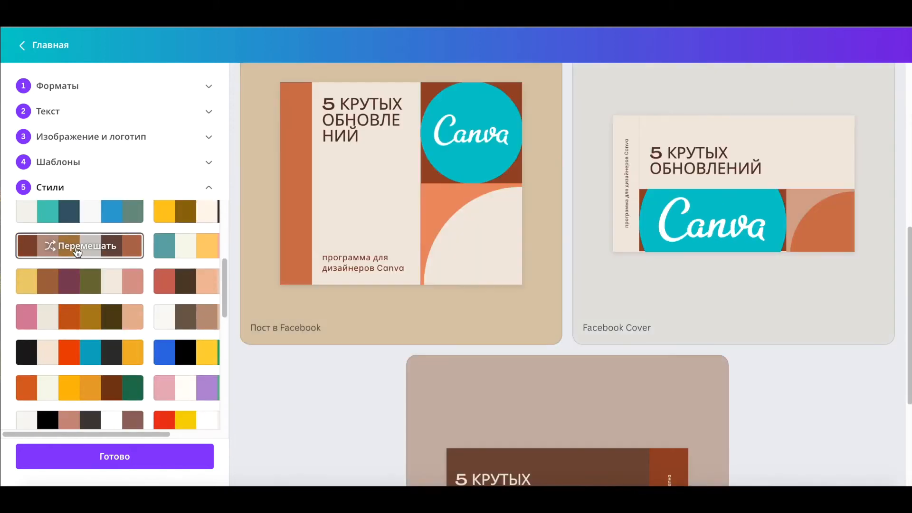
click(85, 318)
click(104, 350)
scroll(108, 344, up, 4)
Step: Apply the palette matched to the image and shuffle its colours several times
click(126, 302)
click(121, 300)
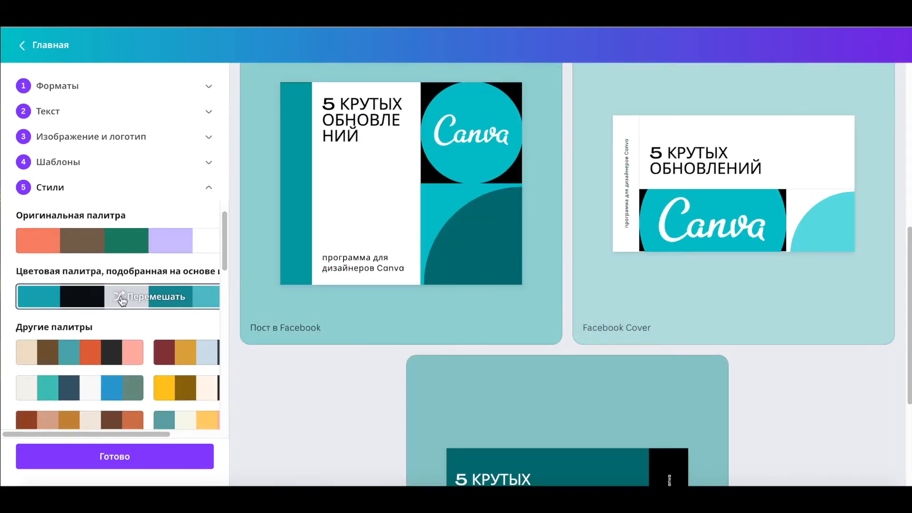
click(121, 300)
click(122, 300)
click(121, 300)
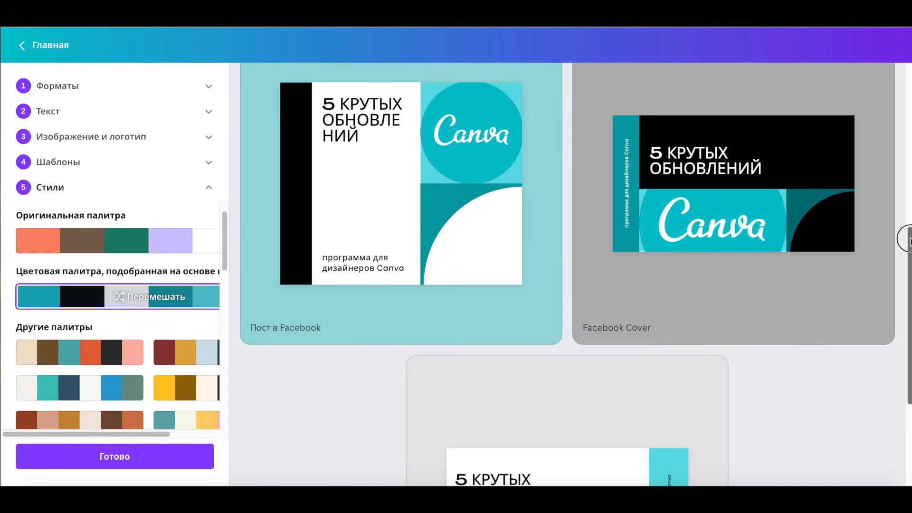
scroll(905, 240, up, 8)
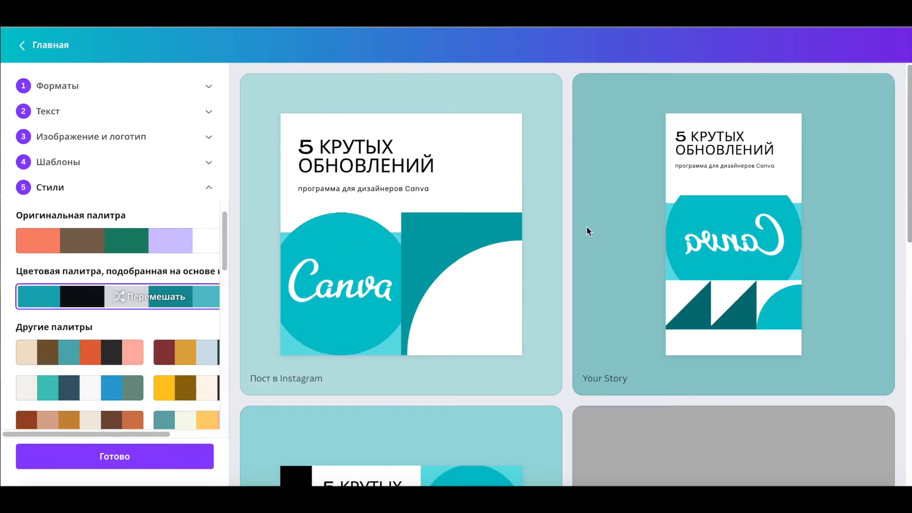
Step: Finish the designs and download them
click(109, 459)
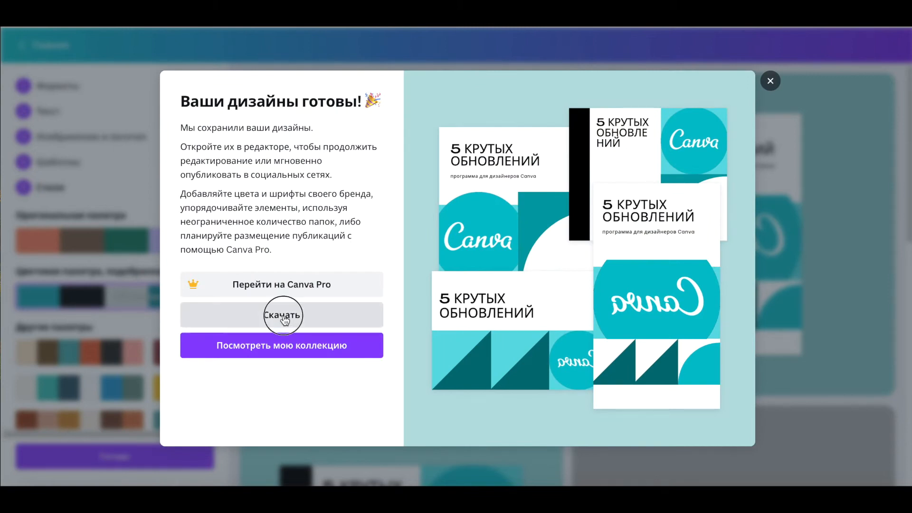
click(284, 316)
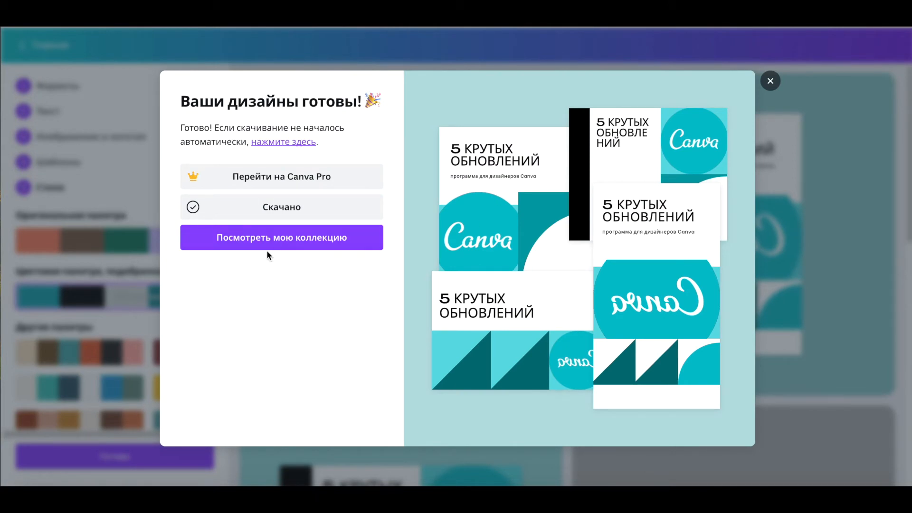
Step: Open the collection and open the Instagram post design, selecting its heading text
click(277, 243)
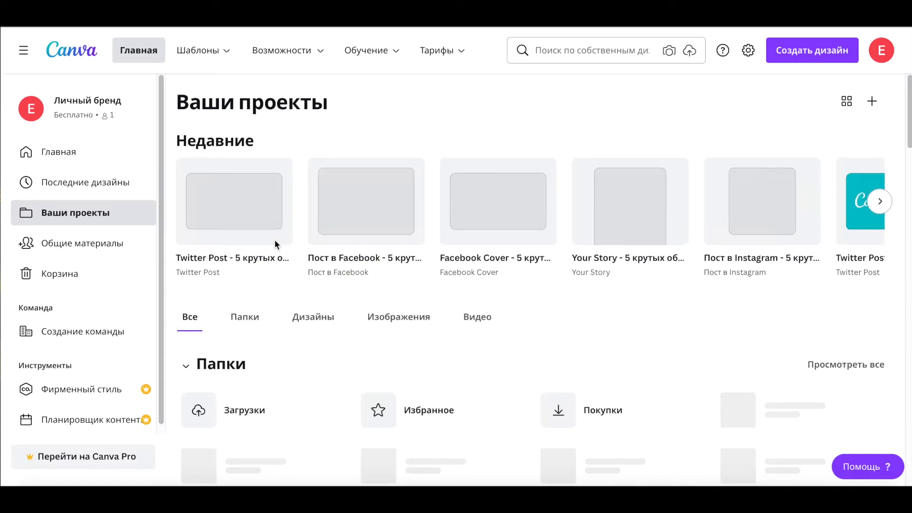
click(761, 198)
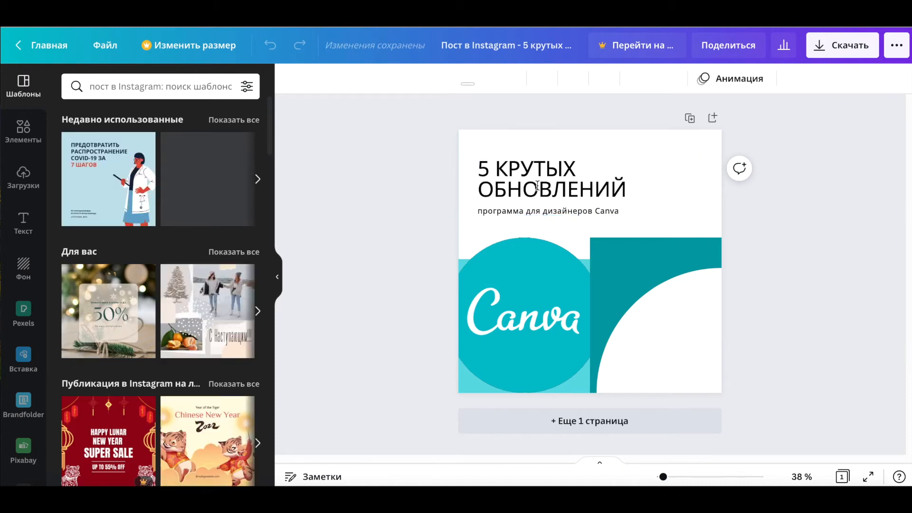
click(706, 219)
click(673, 360)
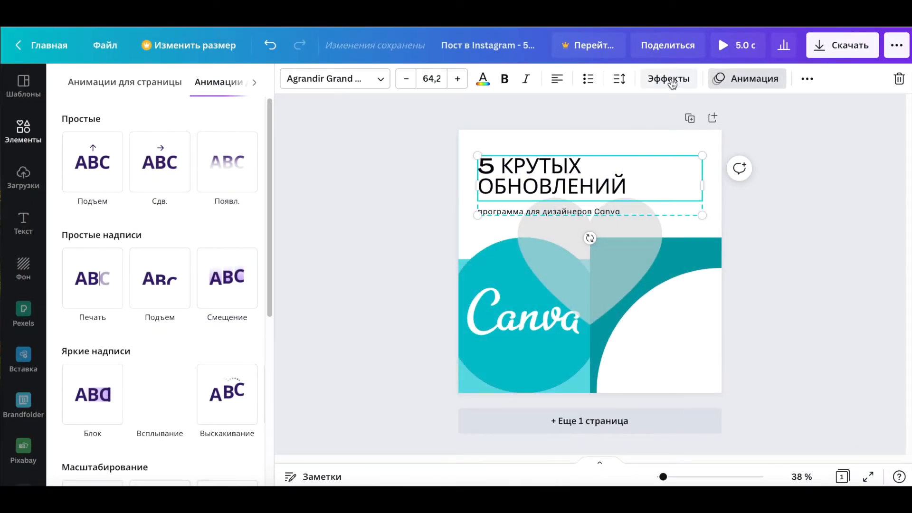
Step: Apply the Background text effect to the heading and review its colour options
click(670, 82)
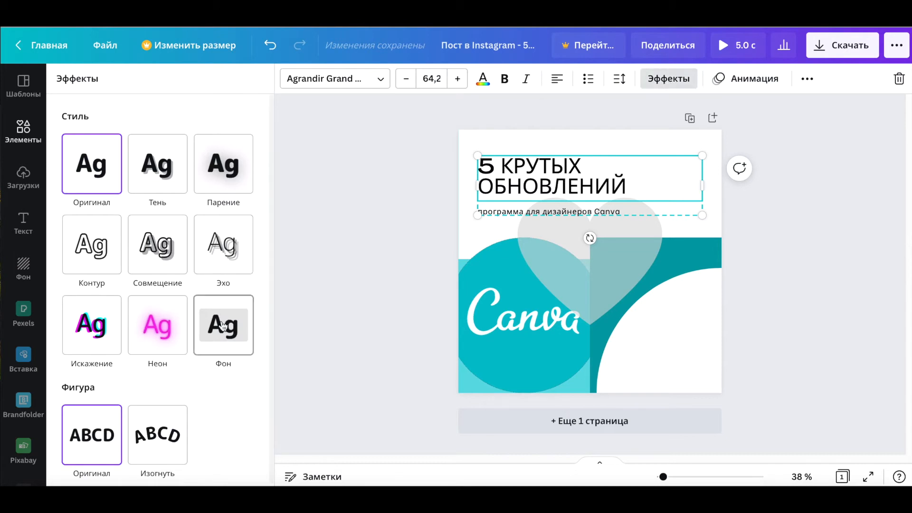
click(223, 325)
scroll(248, 270, down, 2)
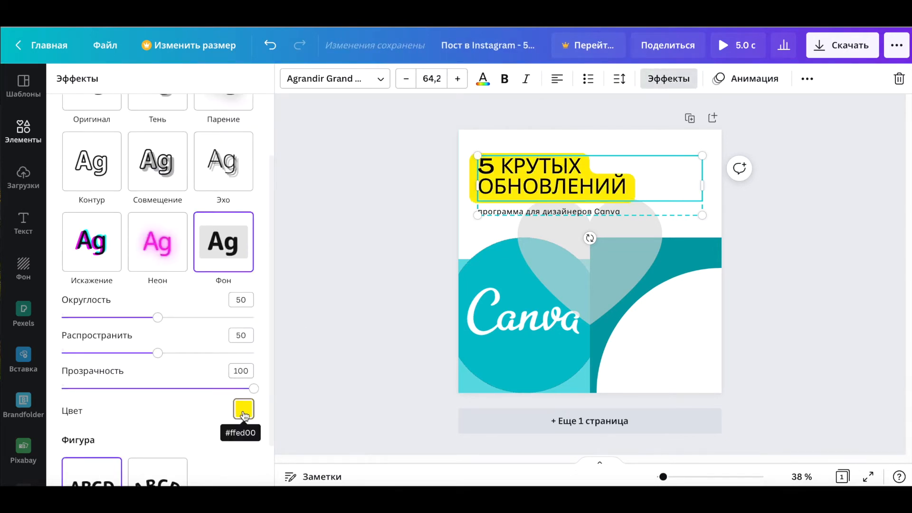
click(247, 413)
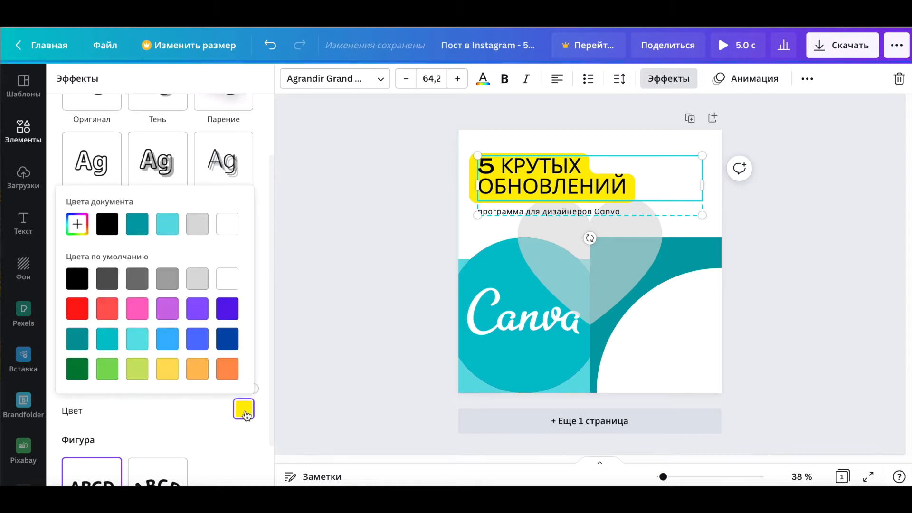
click(194, 435)
Step: Set the heading background's roundness to 0 and spread to about 65
drag(158, 319, 61, 317)
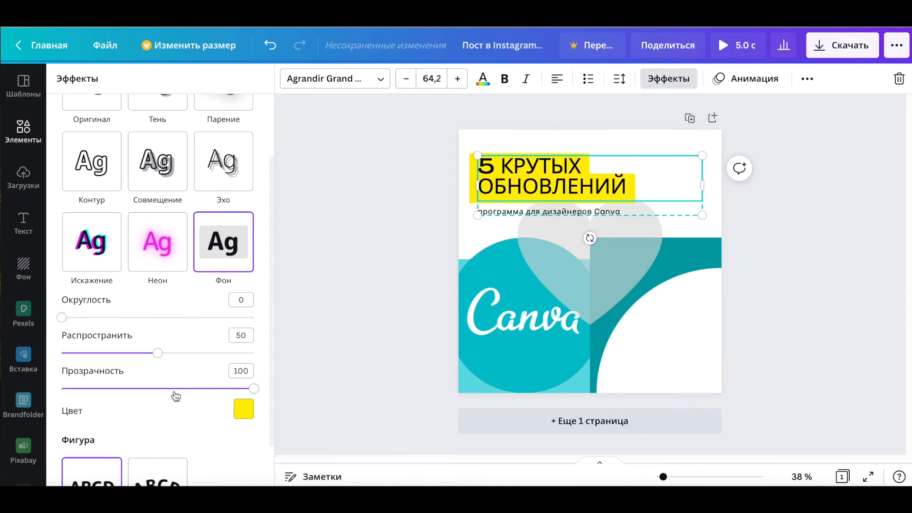
drag(156, 356, 187, 358)
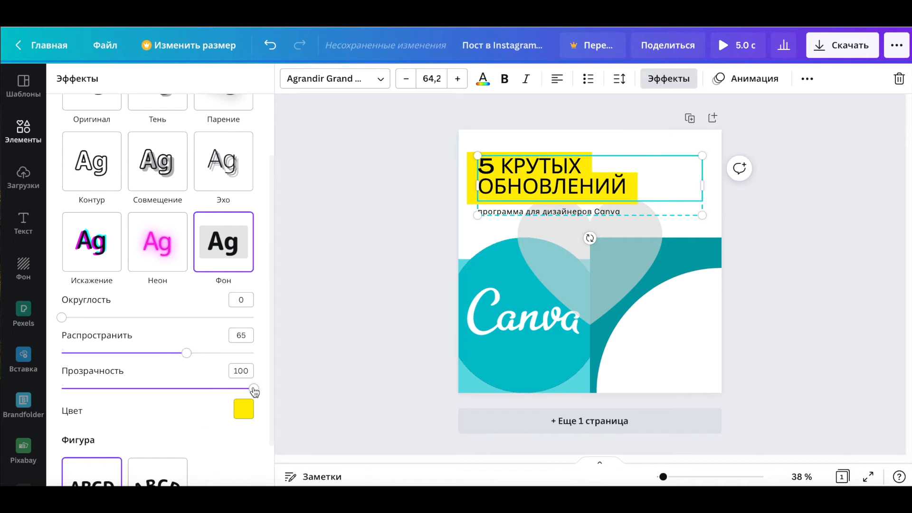
mouse_move(255, 392)
mouse_down()
mouse_move(152, 380)
mouse_move(241, 389)
mouse_move(241, 380)
mouse_move(258, 381)
mouse_up()
Step: Try the Curve shape on the heading, then return it to the original shape
scroll(209, 408, down, 2)
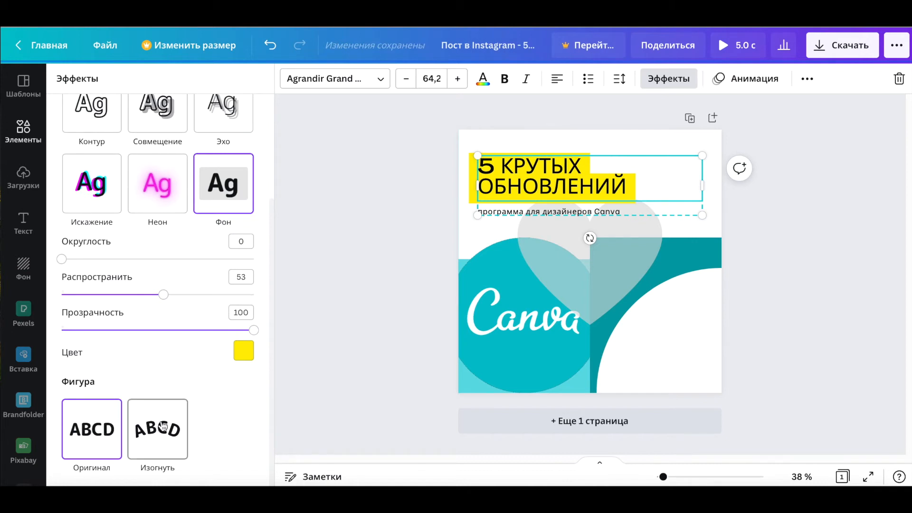
click(163, 427)
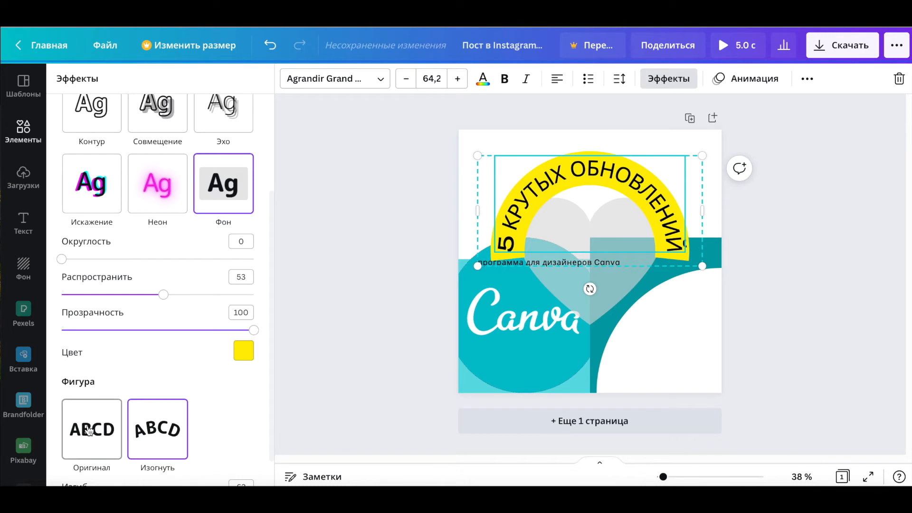
click(90, 430)
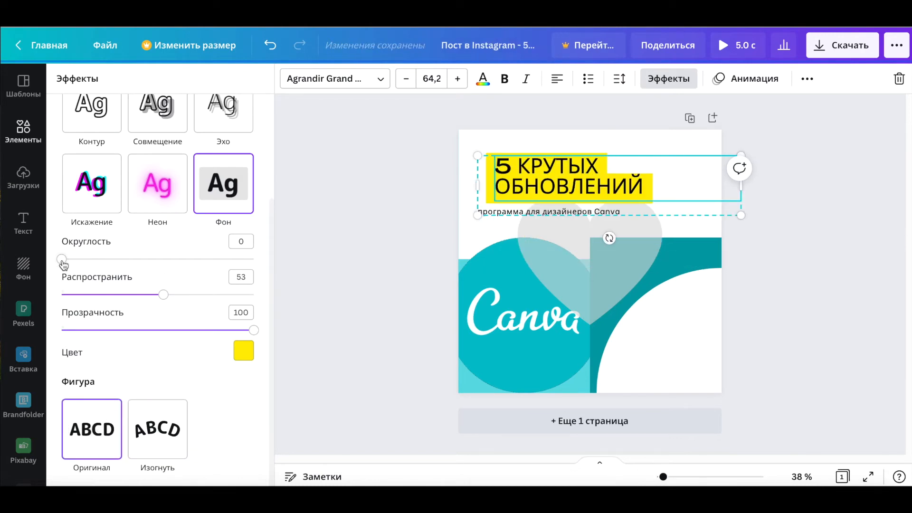
Step: Readjust the heading background, leaving roundness at 0 and setting spread to 41
drag(62, 260, 254, 261)
click(247, 295)
click(139, 294)
click(62, 260)
click(601, 166)
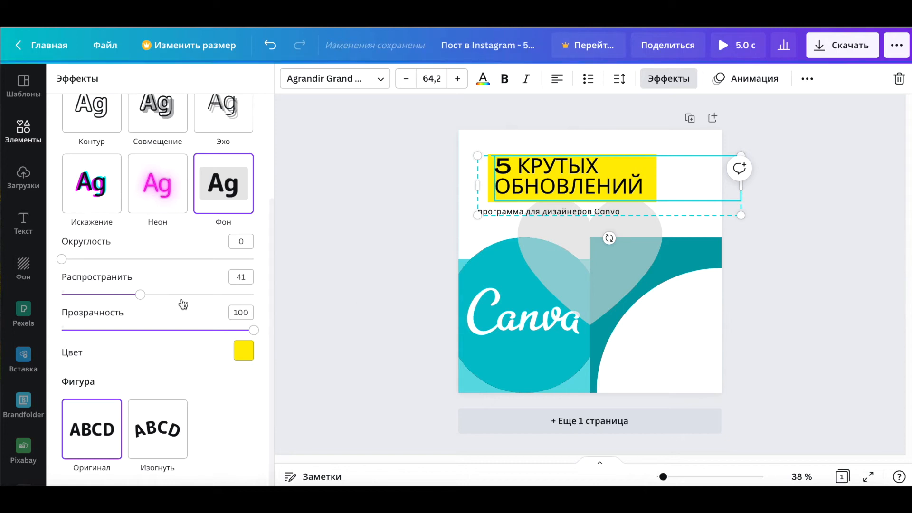
Step: Open the quick-insert command menu on the page and browse its list of elements
mouse_move(182, 300)
mouse_down()
mouse_move(203, 299)
mouse_move(173, 296)
mouse_up()
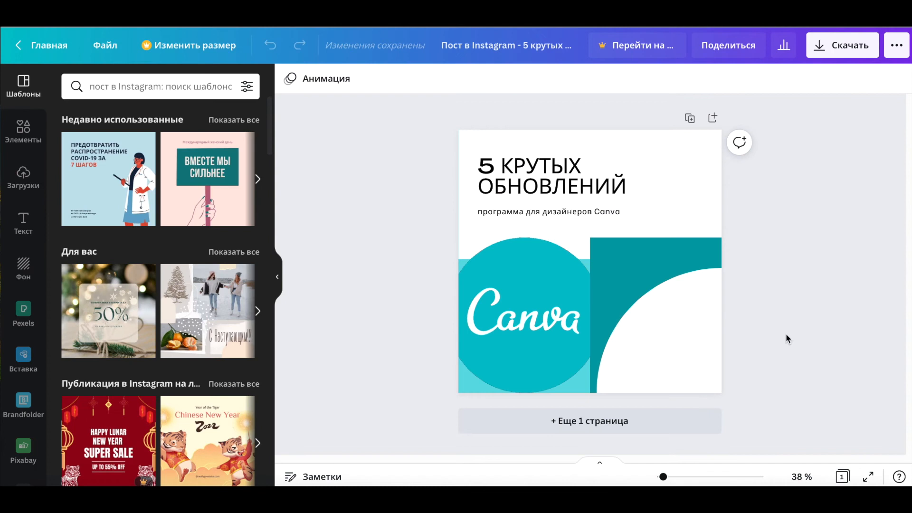
key(slash)
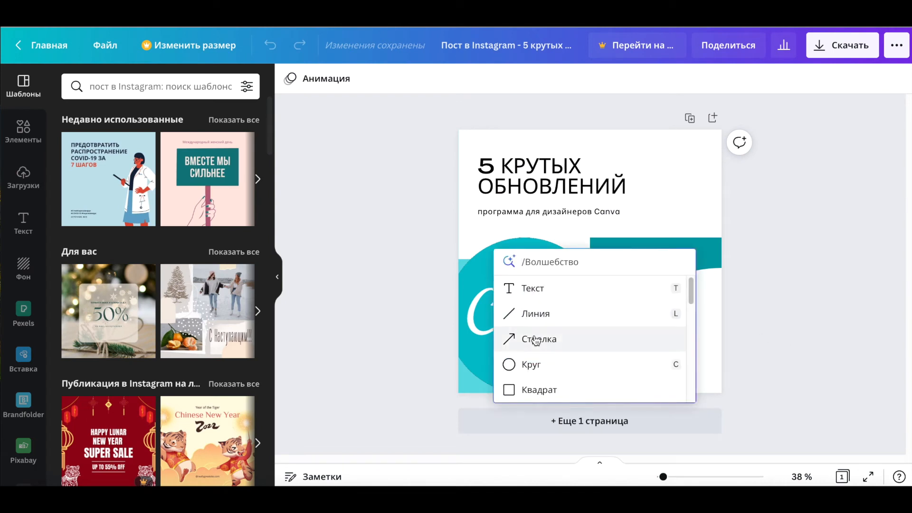
mouse_move(691, 297)
mouse_down()
mouse_move(693, 308)
mouse_move(692, 291)
mouse_up()
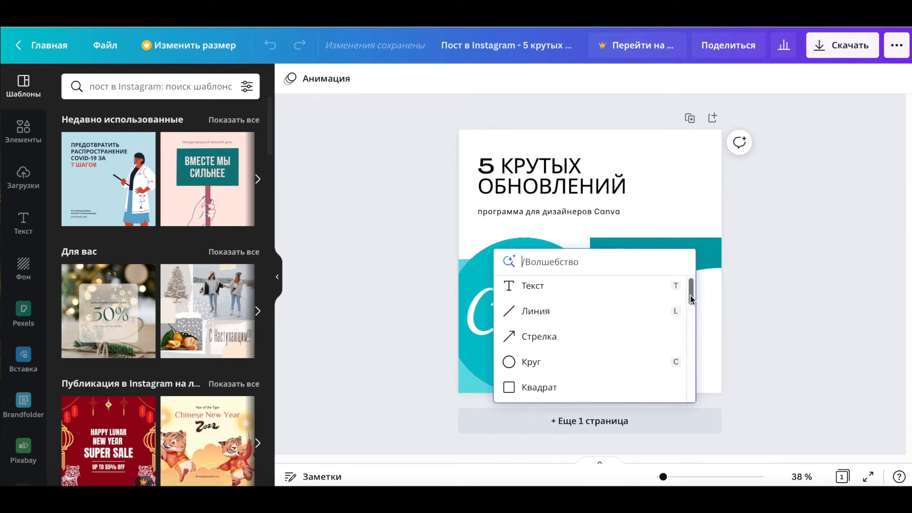
drag(690, 296, 691, 313)
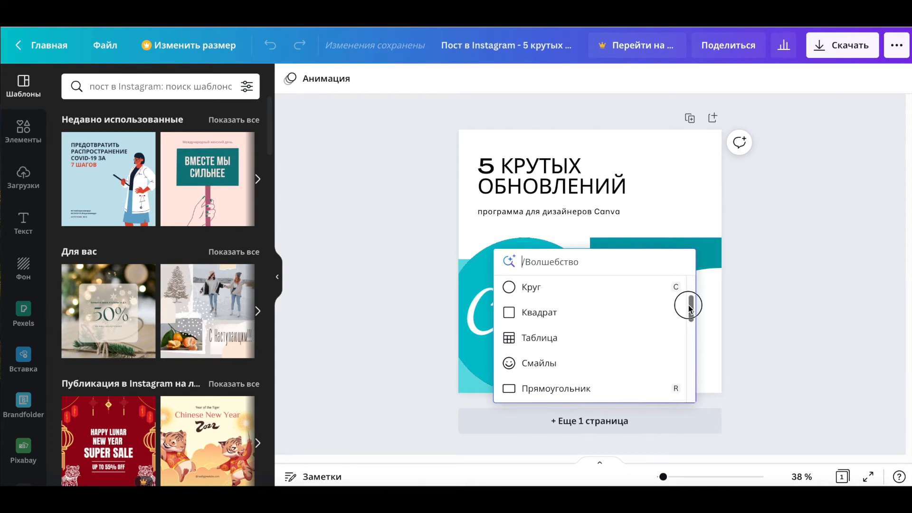
drag(689, 308, 681, 353)
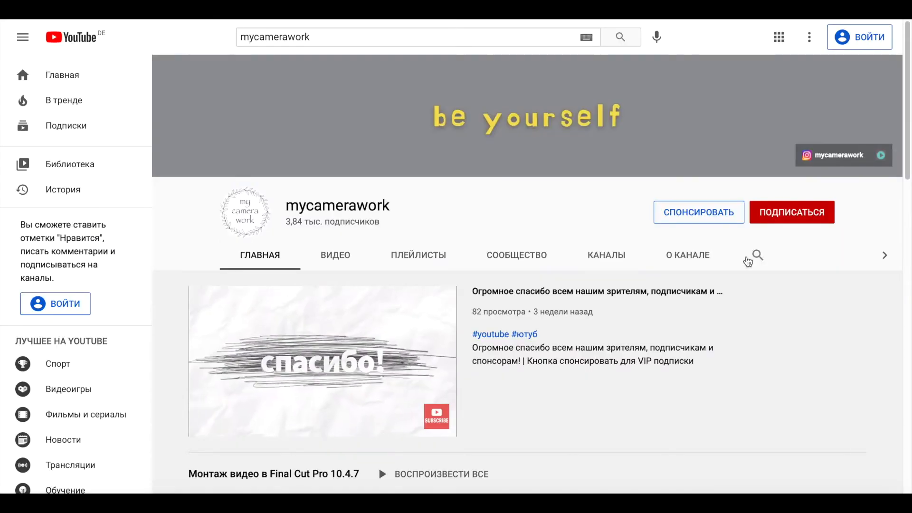
Step: Switch to YouTube, search the mycamerawork channel for canva and open one of the Canva lesson videos
click(750, 256)
text(canva)
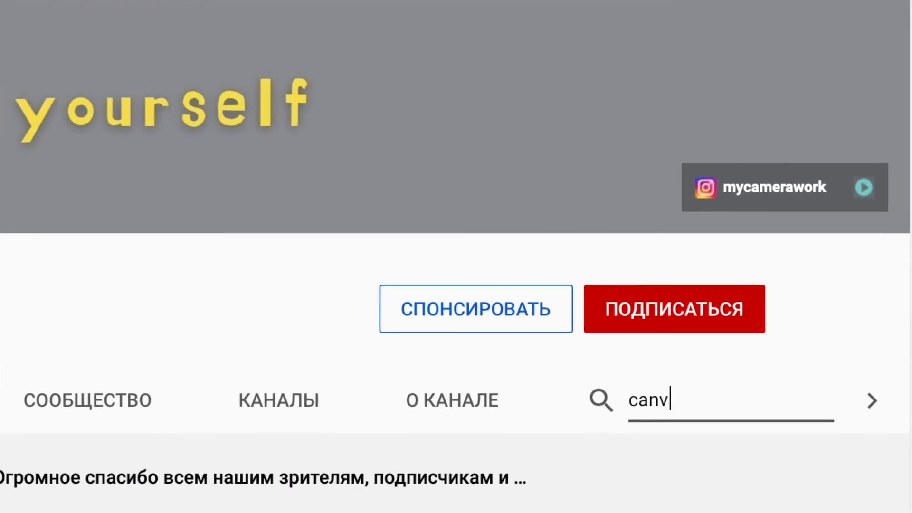
key(Return)
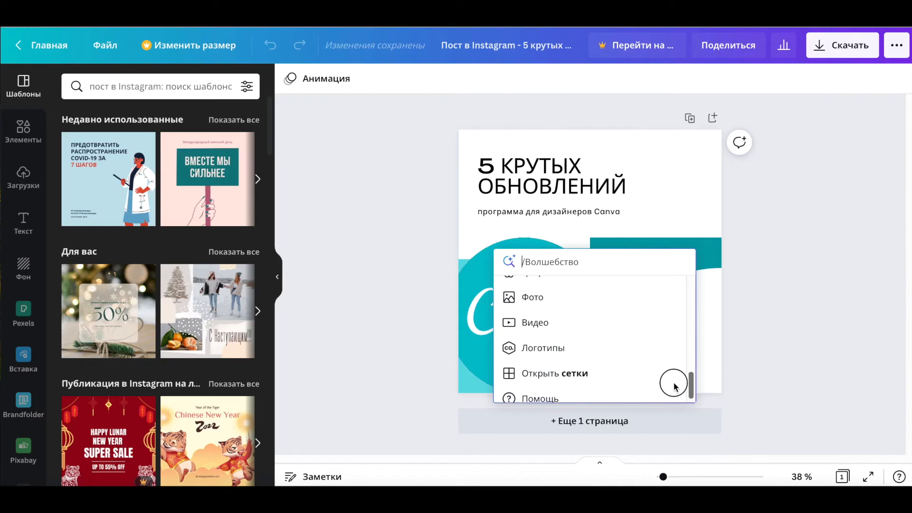
drag(674, 380, 577, 317)
click(577, 316)
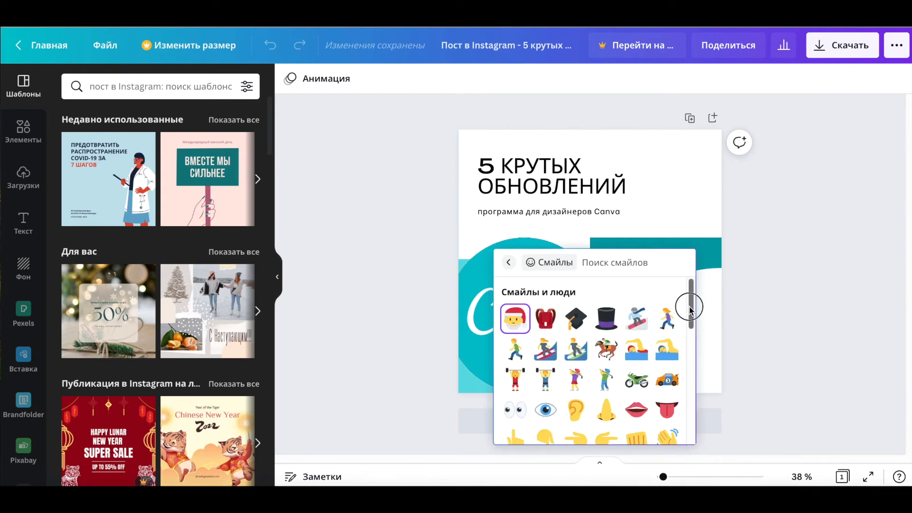
Step: Browse the smileys in the quick-insert menu and search them for cool
drag(692, 307, 682, 378)
scroll(682, 378, down, 5)
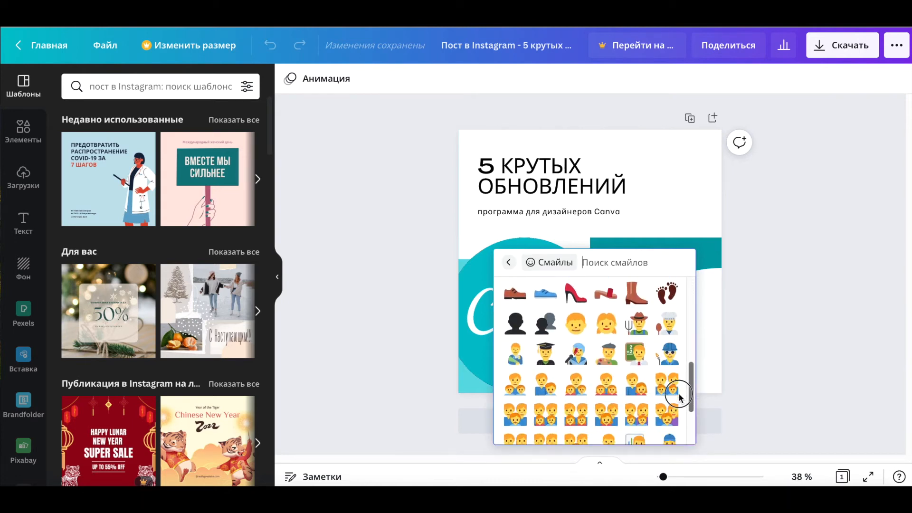
scroll(681, 418, up, 3)
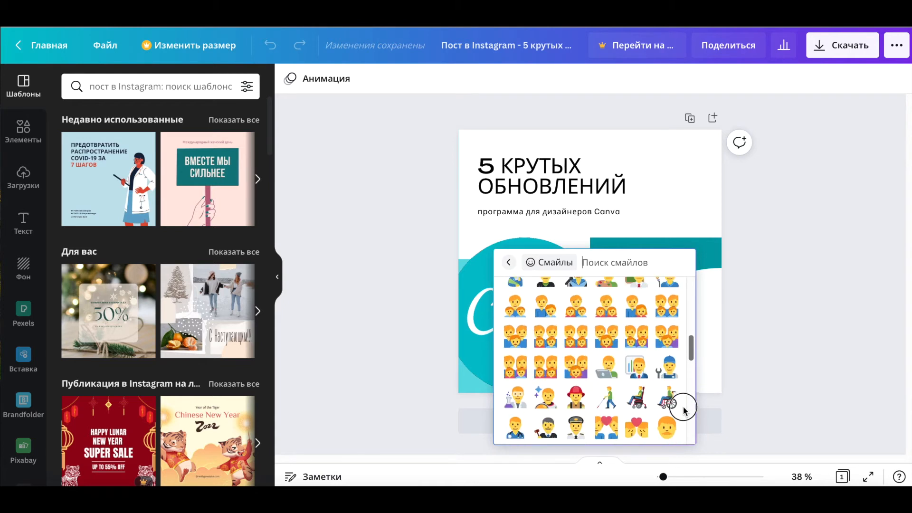
text(cool)
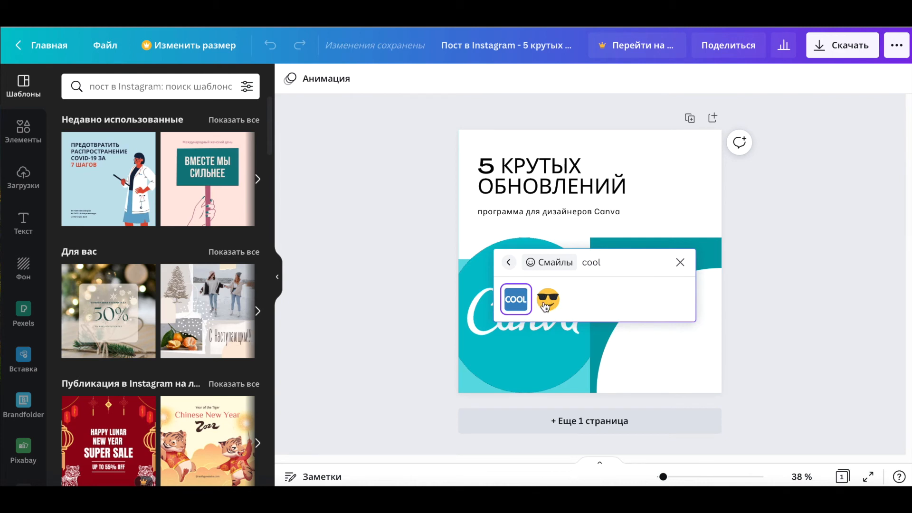
Step: Preview the table grid option in the quick-insert menu and close the menu without inserting anything
click(506, 262)
scroll(576, 303, down, 3)
click(550, 278)
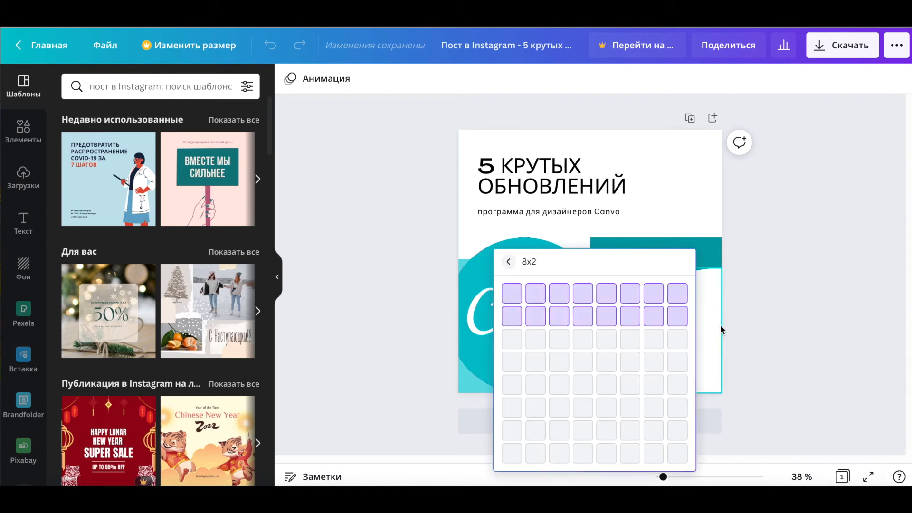
click(506, 261)
drag(692, 299, 685, 382)
click(570, 385)
click(643, 309)
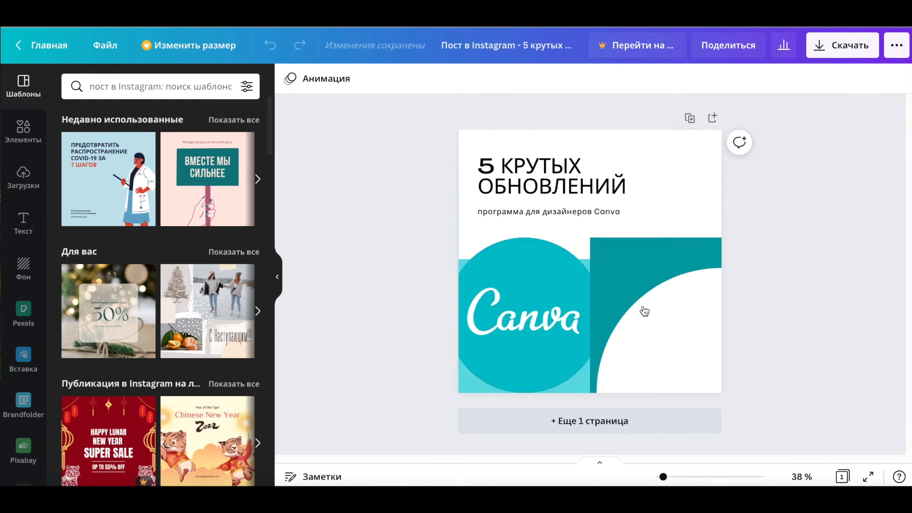
Step: Use the quick-insert menu to open grid elements and browse the grid layouts
key(slash)
drag(691, 297, 685, 393)
click(555, 364)
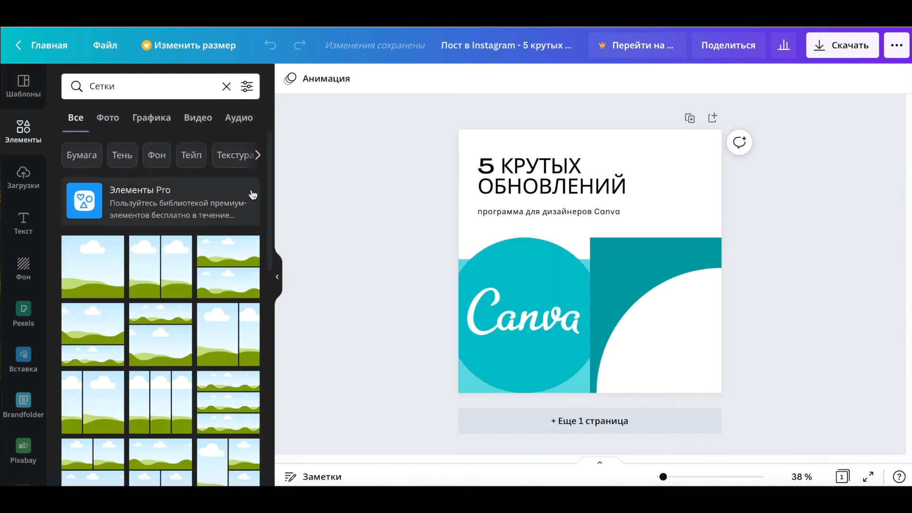
scroll(209, 281, down, 3)
Step: Insert a heart shape onto the page through the quick-insert menu
key(slash)
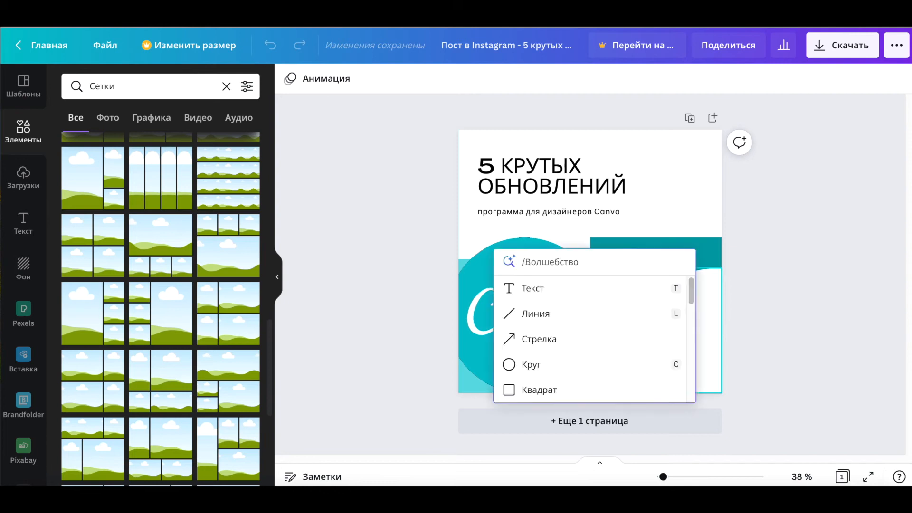
drag(691, 291, 691, 330)
click(534, 338)
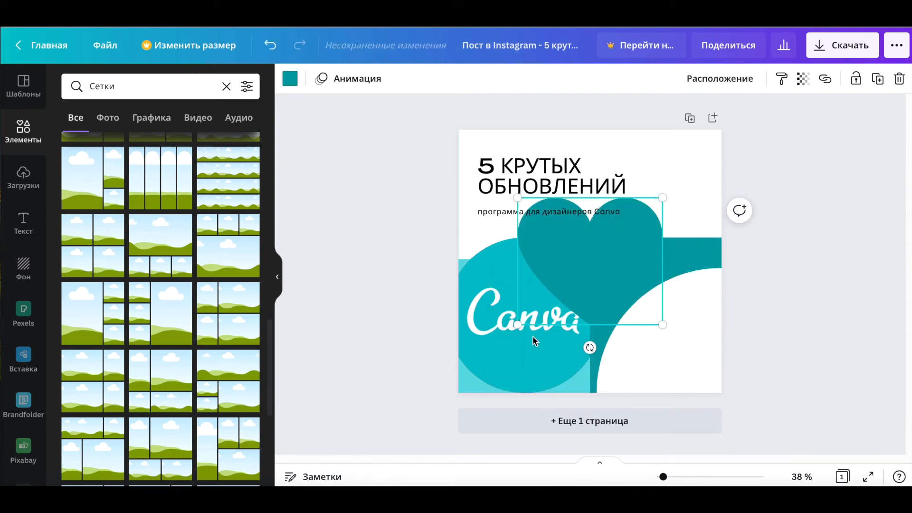
mouse_move(594, 257)
mouse_down()
mouse_move(570, 291)
mouse_move(584, 246)
mouse_move(595, 258)
mouse_up()
Step: Recolour the heart light grey and lower its transparency
click(289, 78)
click(212, 325)
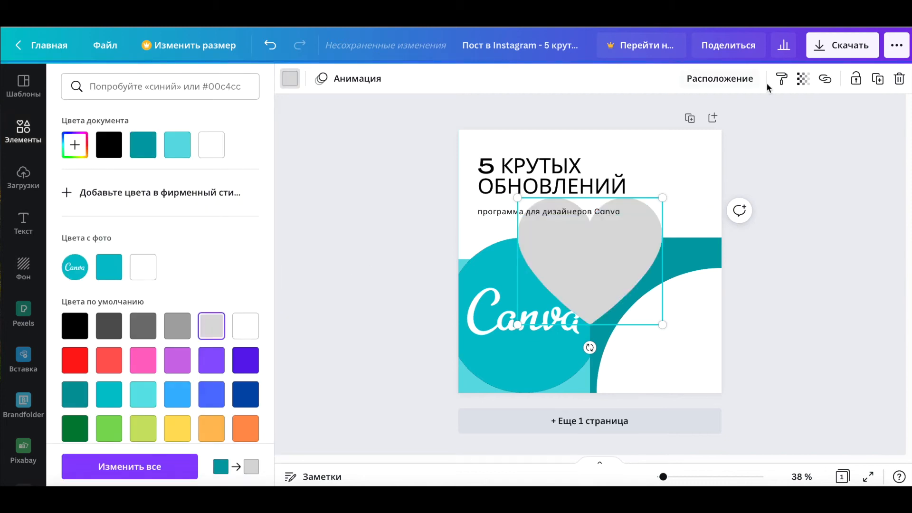
click(802, 78)
drag(760, 117, 731, 117)
Step: Open the heart's animations and apply the Rise animation, then try Pulse
click(344, 80)
click(107, 178)
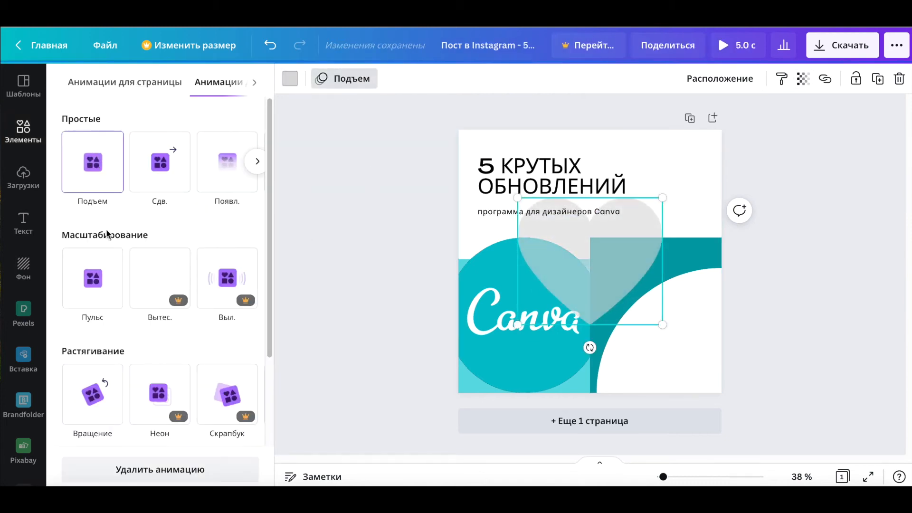
click(88, 285)
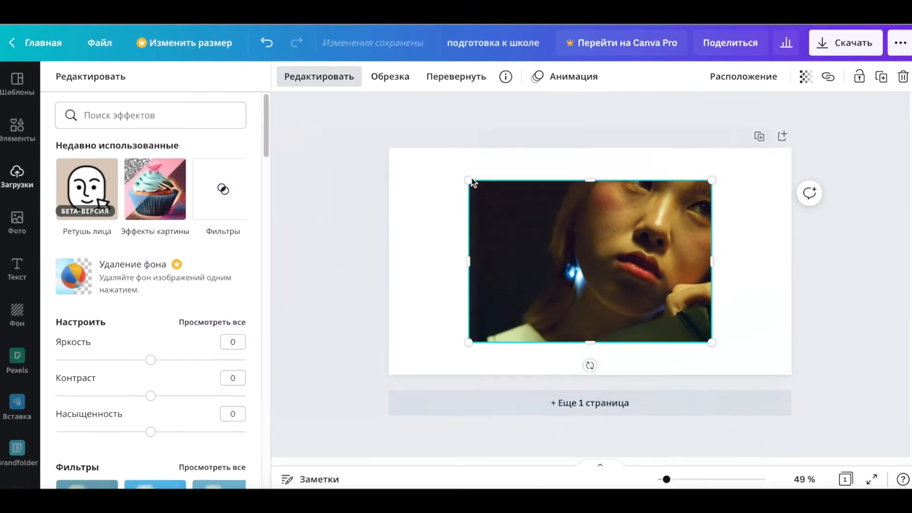
Step: In the school-preparation design, enlarge the photo so it fills the page
drag(468, 179, 417, 152)
drag(709, 341, 756, 373)
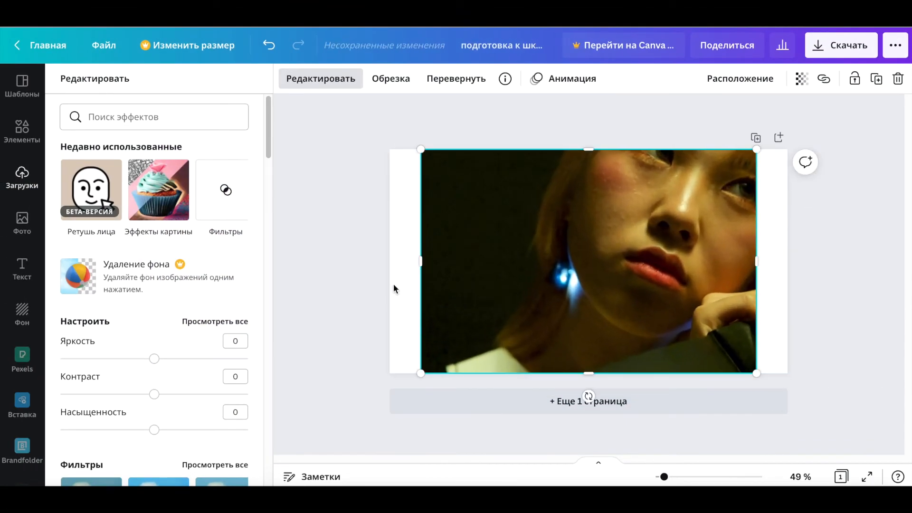
Step: Browse the photo effects list, opening and leaving the full set of picture effects
drag(267, 144, 253, 291)
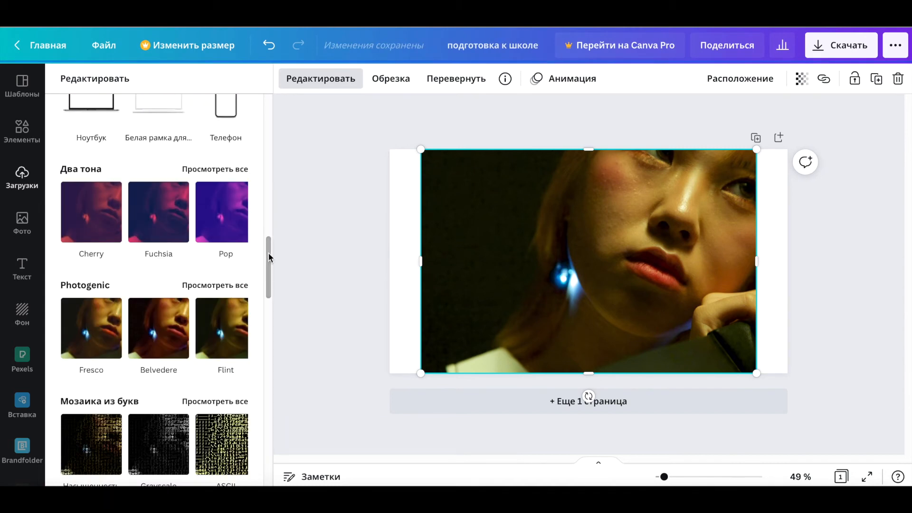
drag(269, 257, 270, 308)
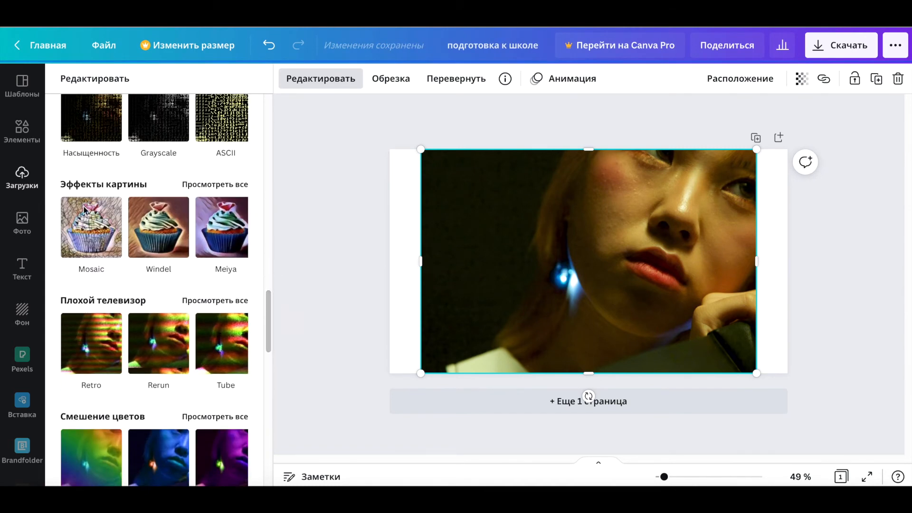
click(214, 185)
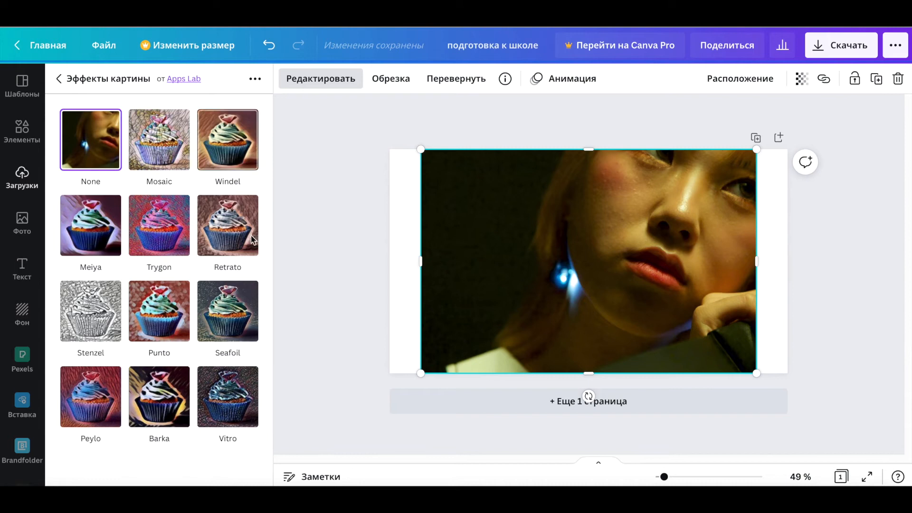
click(72, 80)
scroll(266, 315, down, 1)
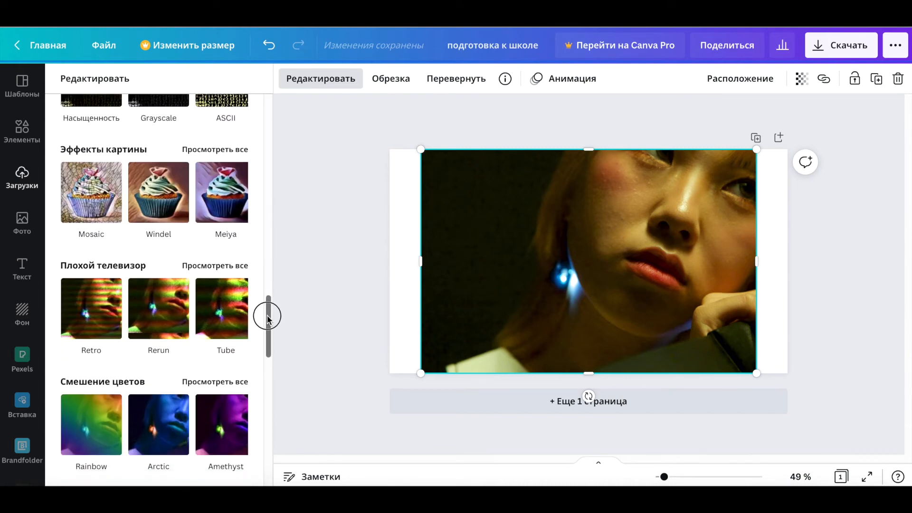
Step: Try the Rainbow, Marmalade and Amethyst colour-mix effects on the photo
click(93, 404)
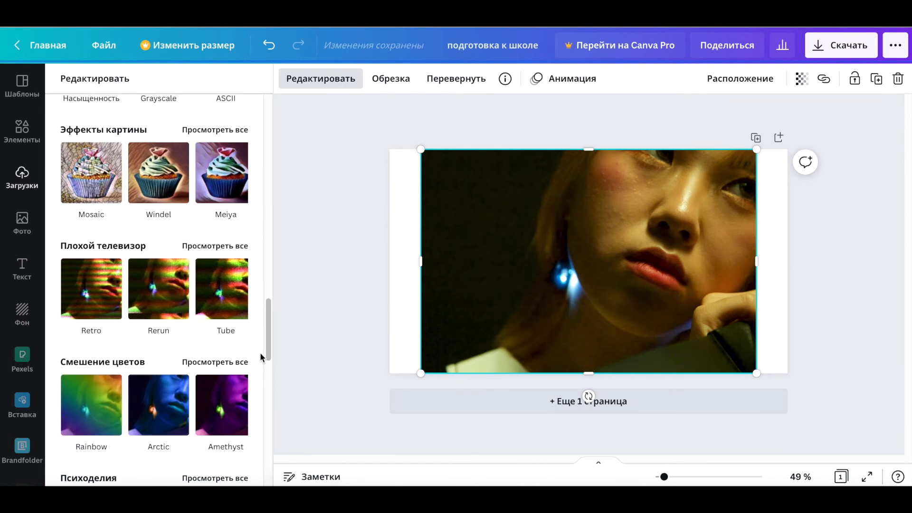
scroll(265, 342, down, 2)
scroll(190, 285, down, 1)
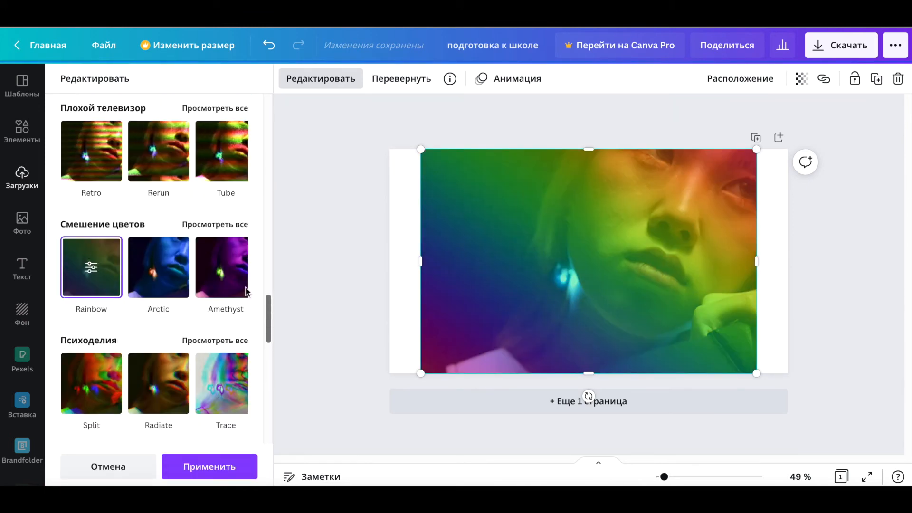
click(214, 250)
click(170, 302)
click(166, 221)
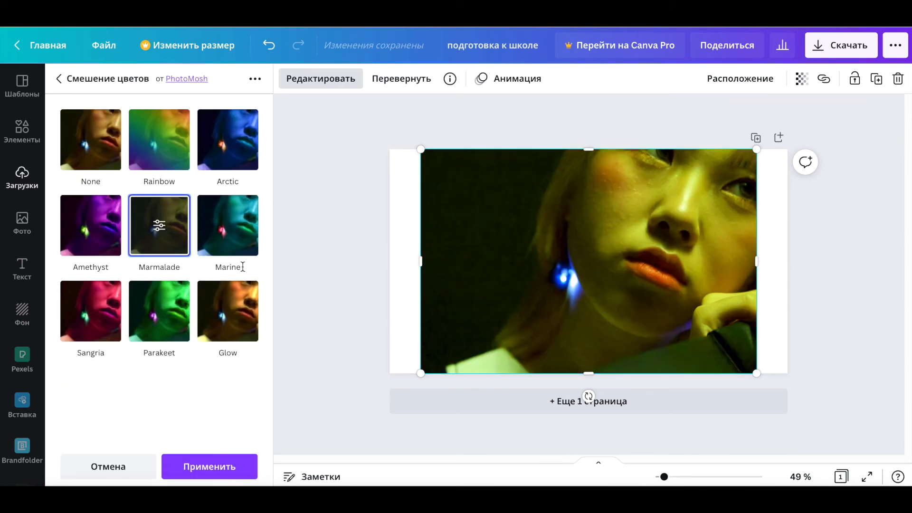
click(87, 224)
click(59, 79)
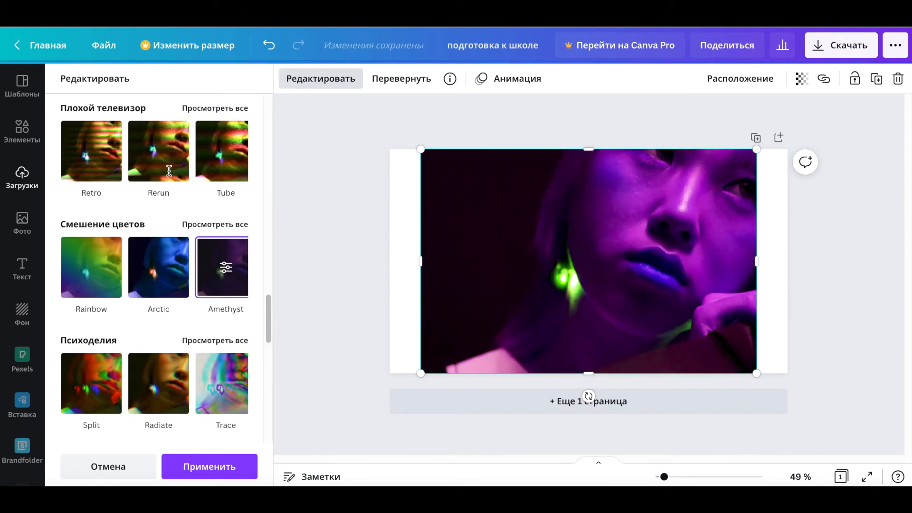
Step: Try the psychedelic effects on the photo, including Trace and Mirror
drag(268, 311, 266, 328)
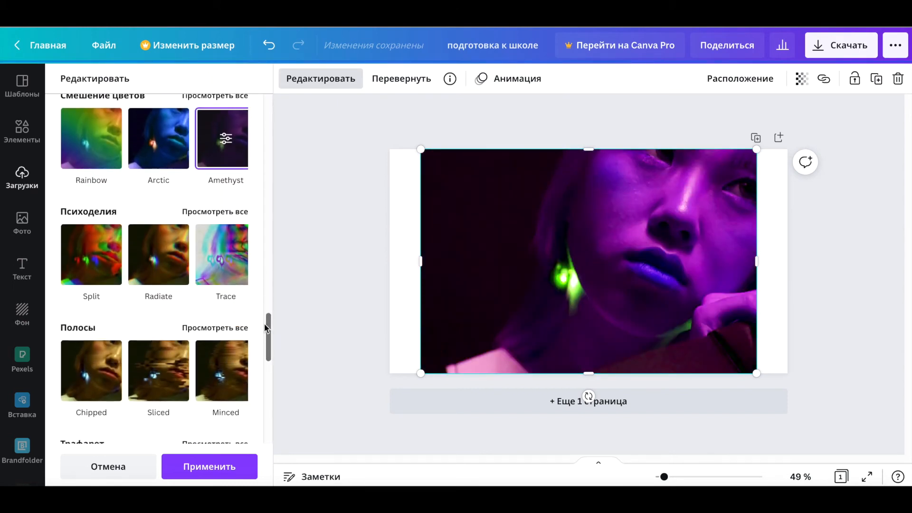
click(220, 215)
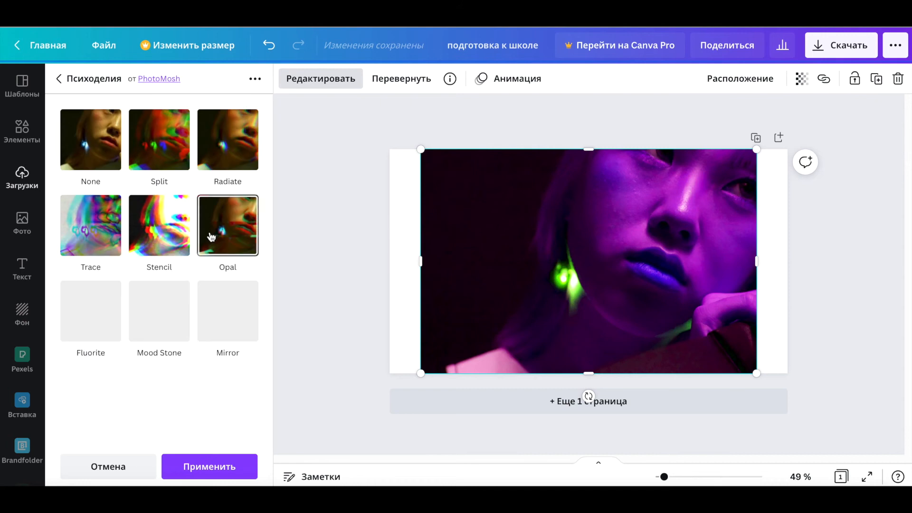
click(92, 224)
click(228, 311)
click(58, 79)
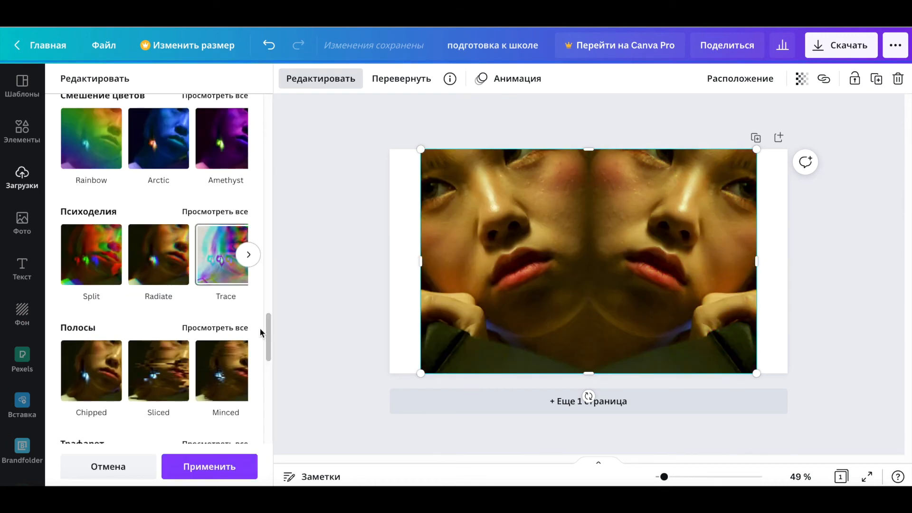
Step: Try stripe and stencil effects such as Drill and Lino on the photo, then cancel all effect changes
click(220, 328)
click(142, 151)
click(91, 225)
click(59, 78)
scroll(267, 291, down, 2)
click(220, 335)
click(228, 226)
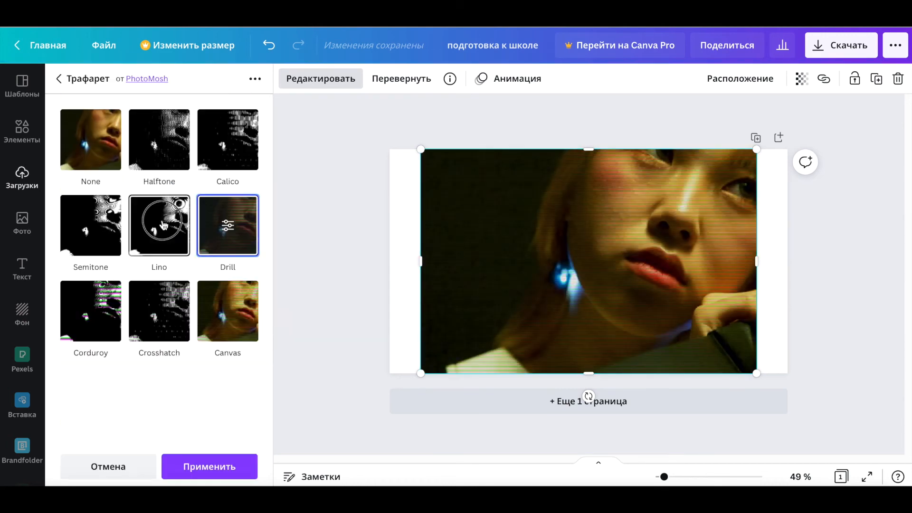
click(159, 222)
click(59, 79)
drag(268, 363, 268, 375)
click(120, 463)
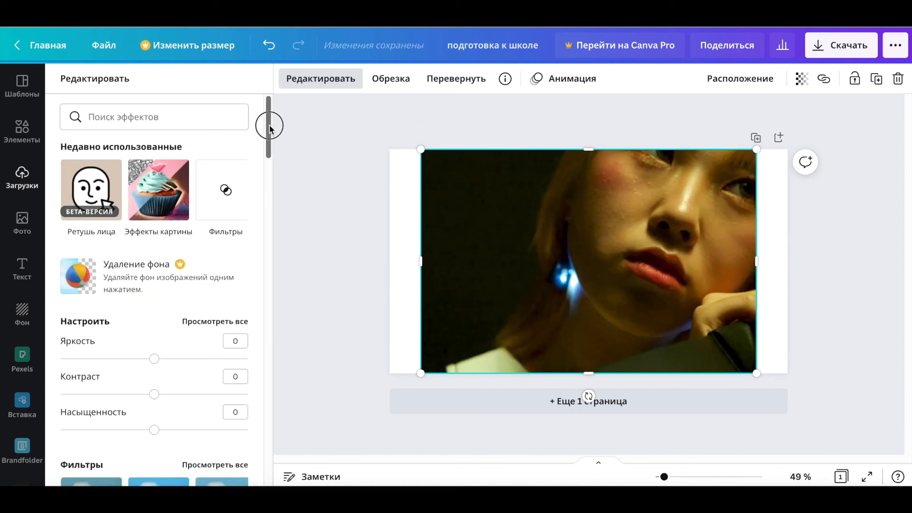
Step: Open Face retouch on the zoomed-in photo, set the automatic retouch intensity to 100 and compare with the original
click(87, 182)
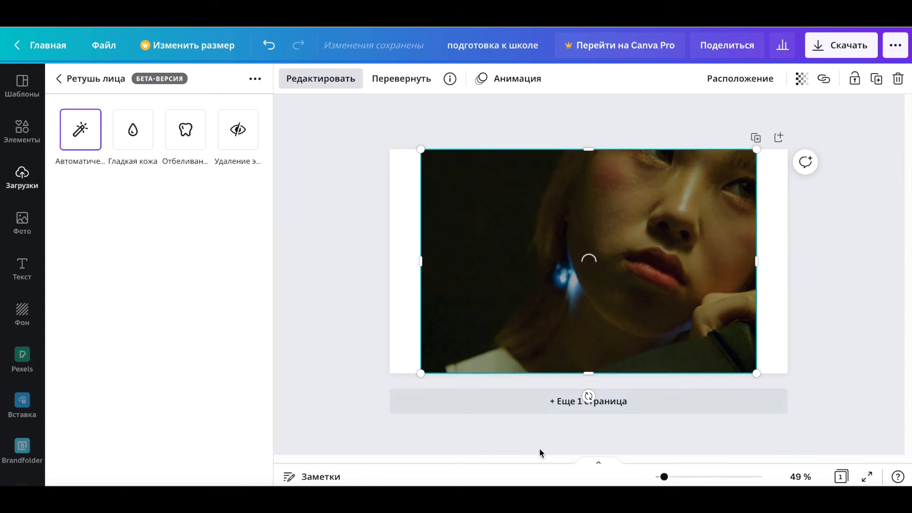
drag(663, 477, 690, 481)
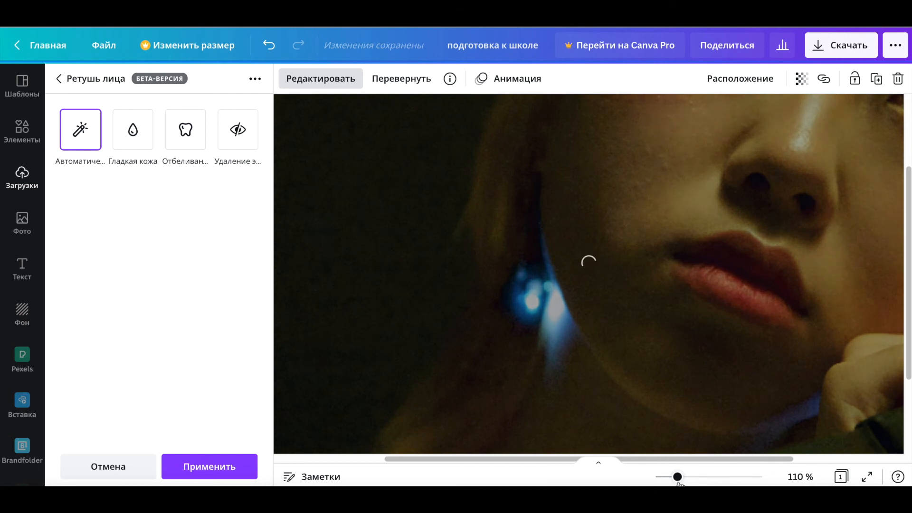
drag(906, 375, 907, 282)
drag(161, 204, 255, 214)
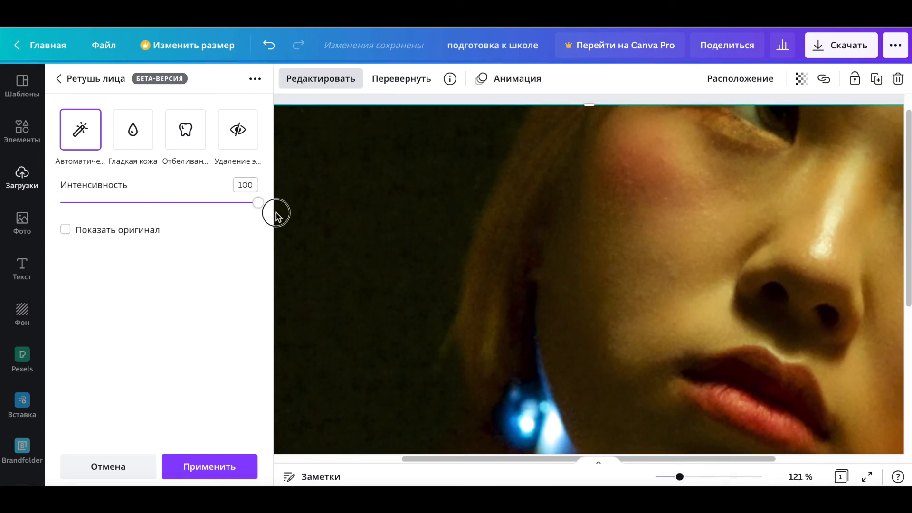
click(66, 231)
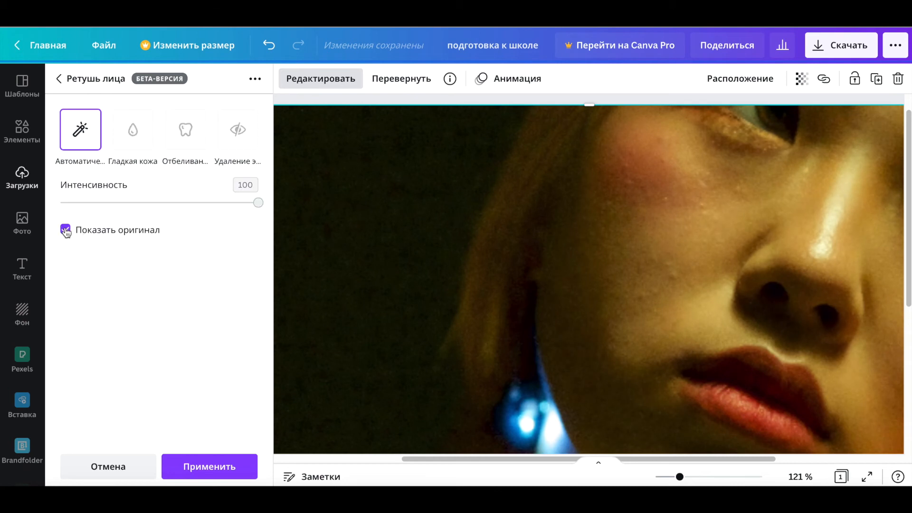
click(66, 230)
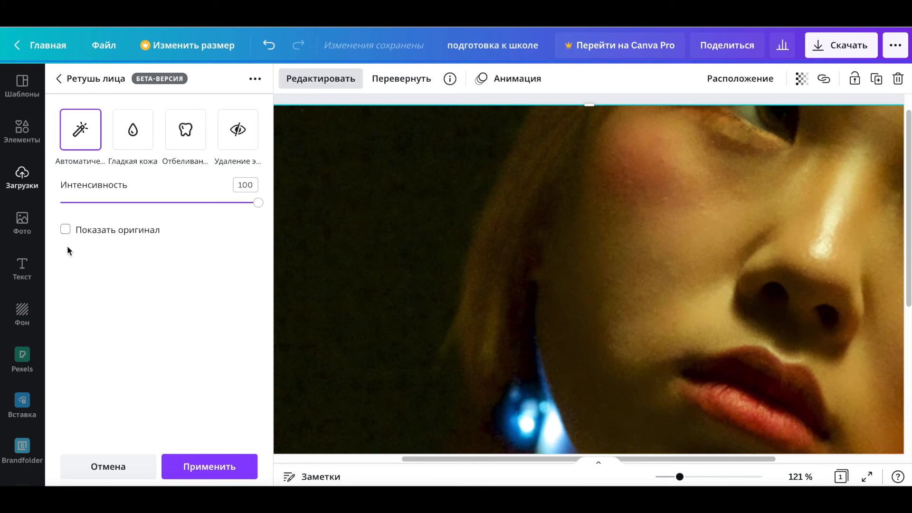
Step: Switch to Smooth skin, set its intensity to 90, compare with the original and apply the face retouch
click(133, 138)
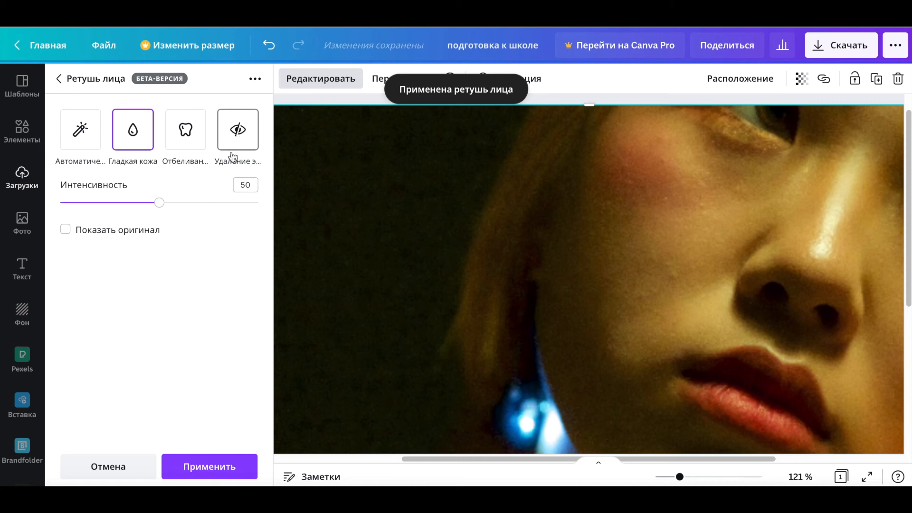
drag(160, 204, 230, 204)
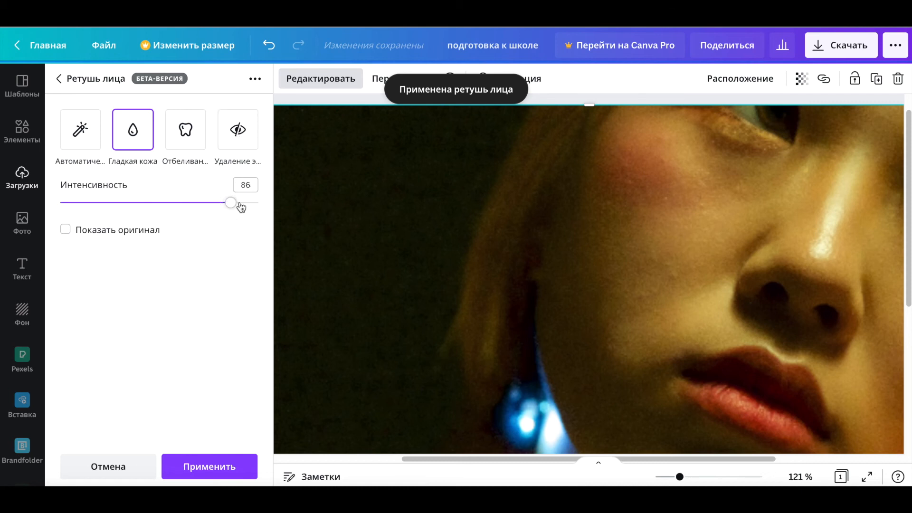
click(66, 230)
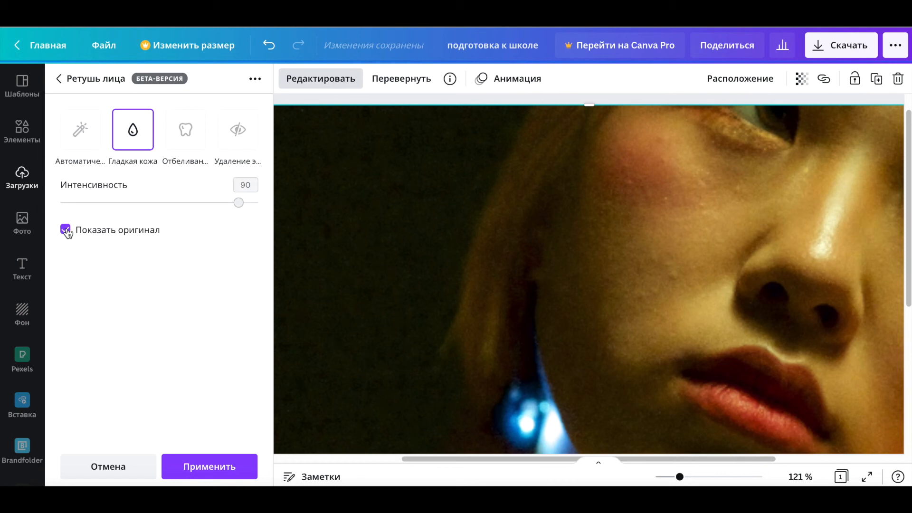
click(66, 230)
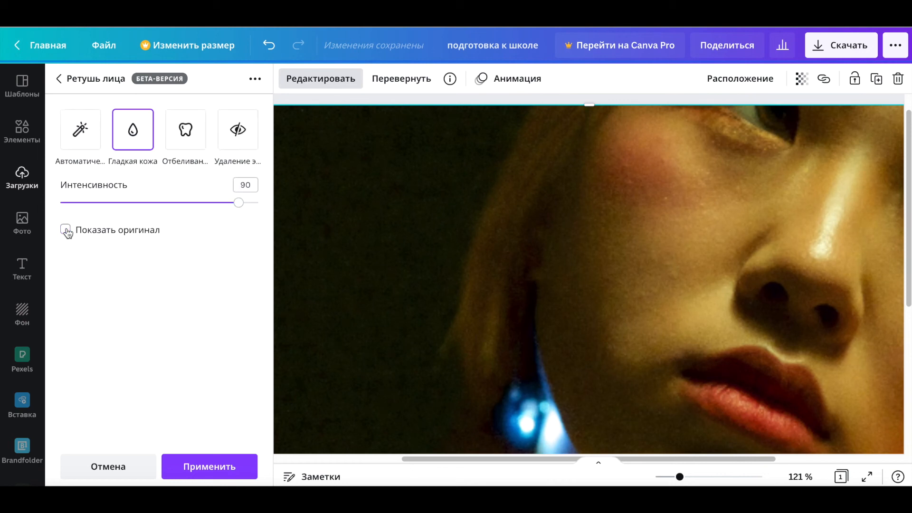
click(205, 466)
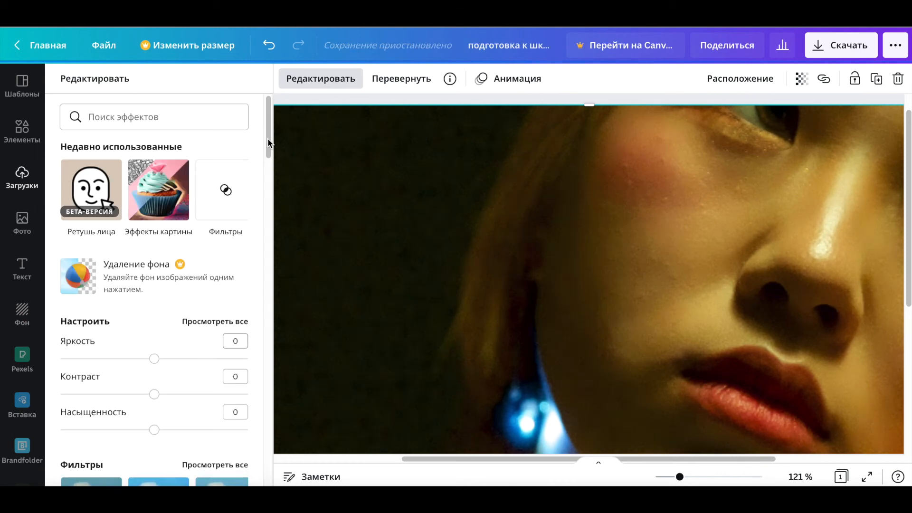
Step: Apply Auto enhance to the photo at intensity 50 and toggle the original view to compare
drag(266, 138, 267, 189)
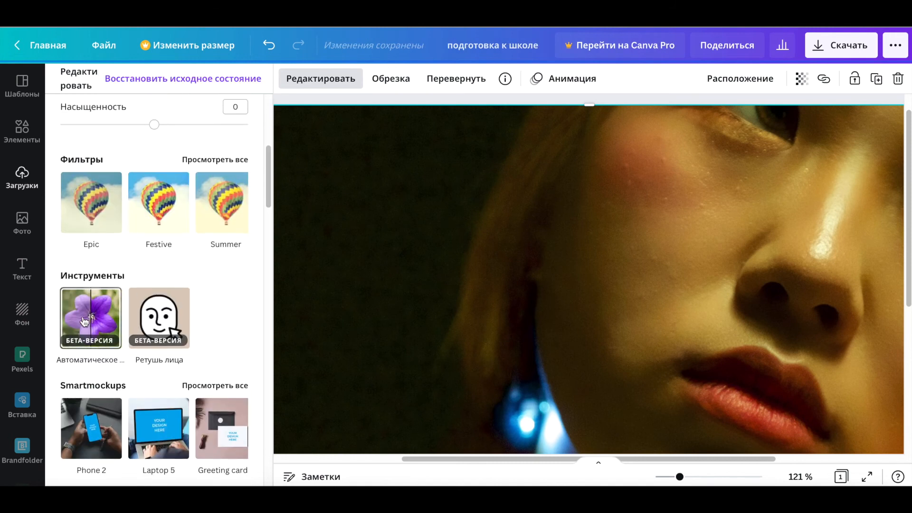
click(85, 322)
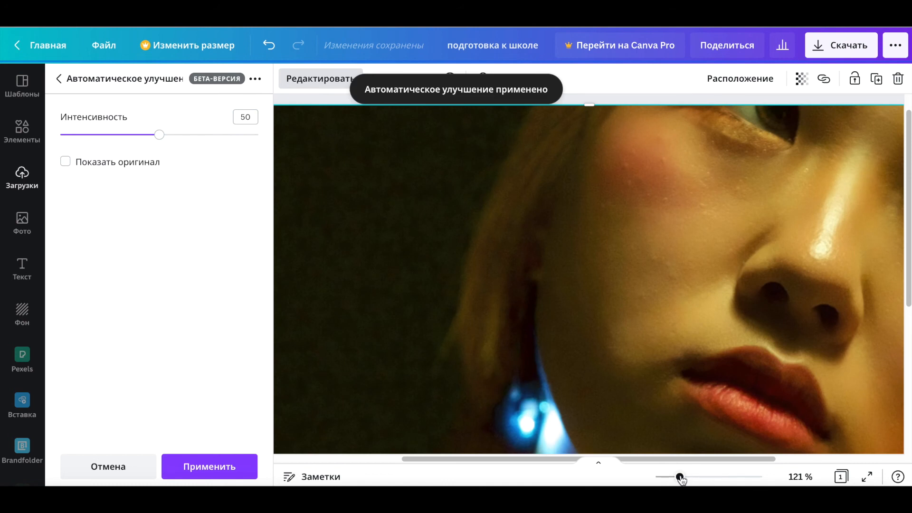
drag(679, 476, 669, 477)
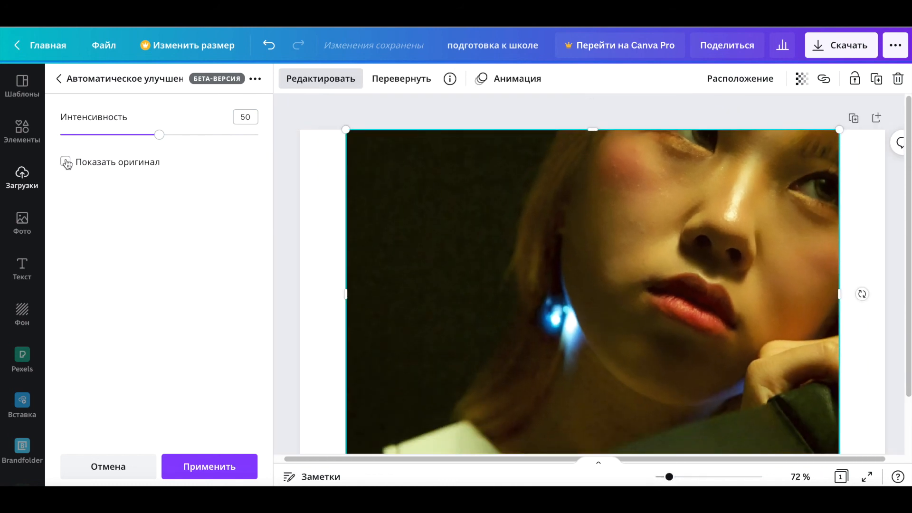
click(66, 162)
click(66, 162)
click(66, 162)
click(66, 162)
mouse_move(159, 136)
mouse_down()
mouse_move(153, 140)
mouse_move(160, 139)
mouse_up()
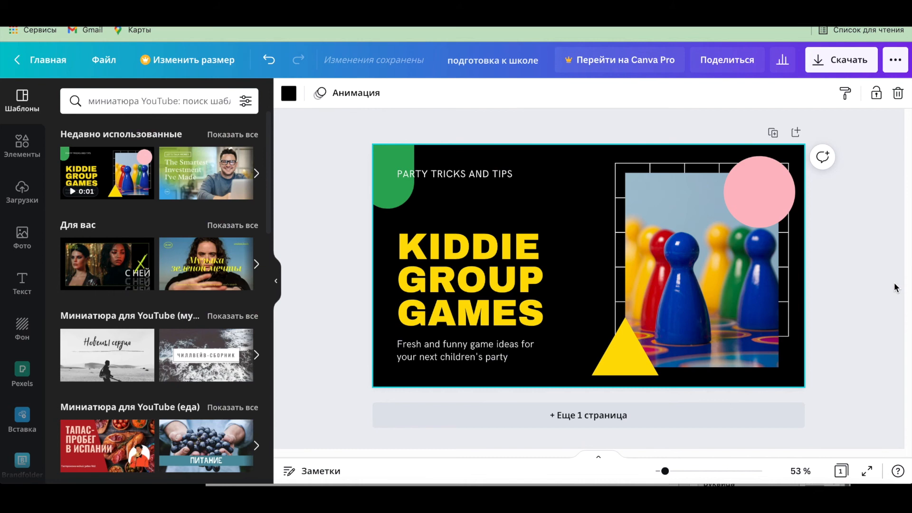
Step: Recolour the pink circle in the thumbnail design with the eyedropper, sampling the yellow of the headline
click(758, 196)
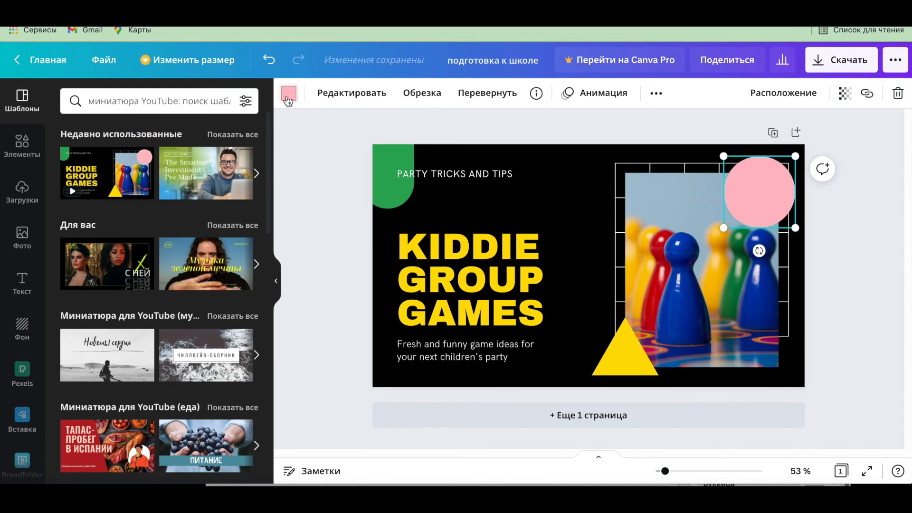
click(288, 94)
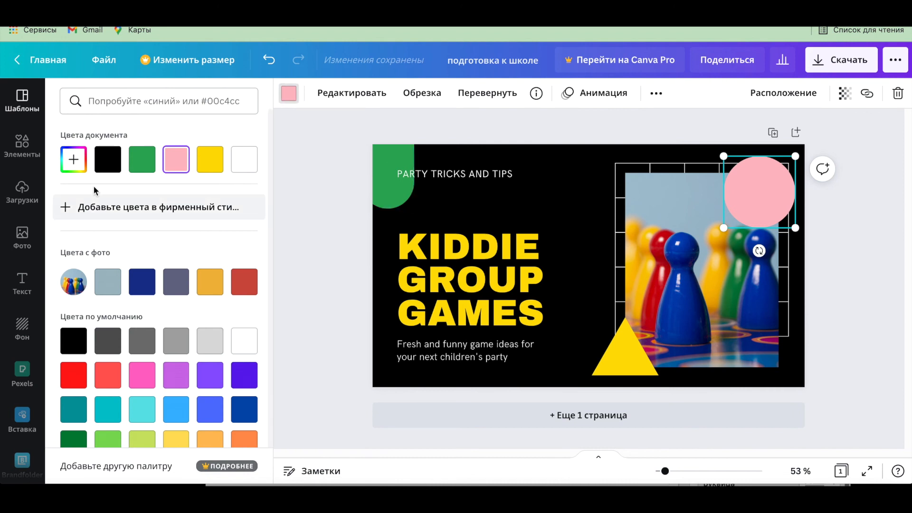
click(75, 157)
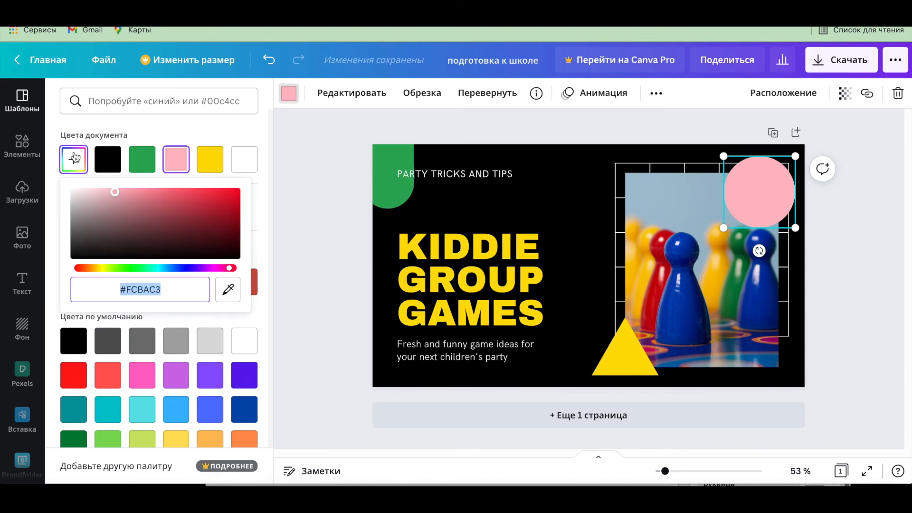
click(228, 289)
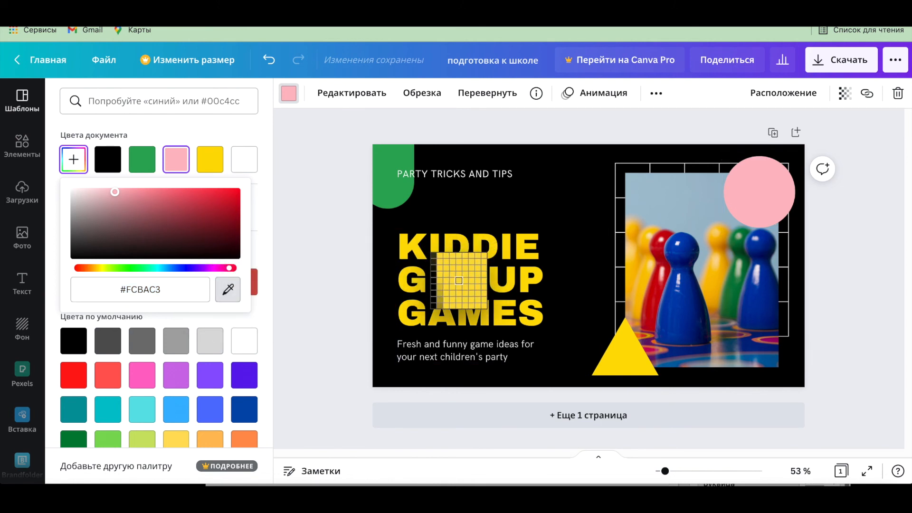
click(458, 281)
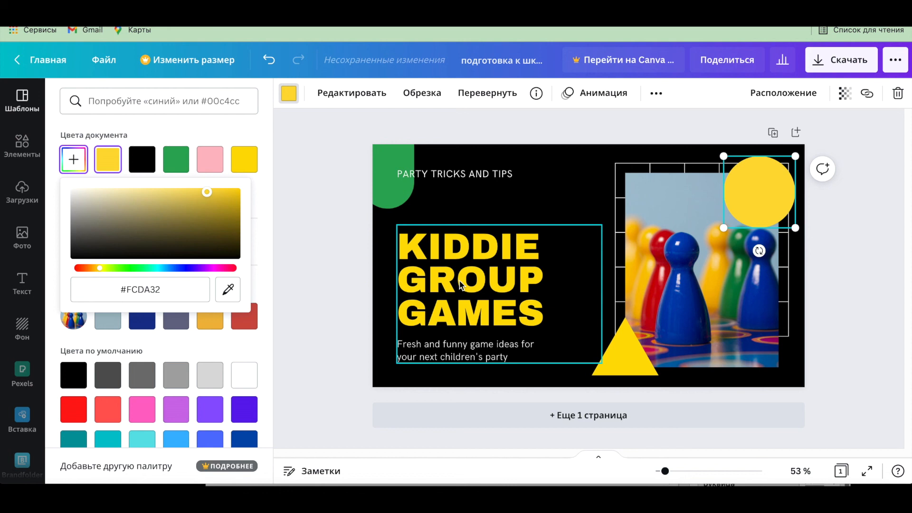
Step: Recolour the circle with the eyedropper, sampling the green corner shape
click(228, 290)
click(378, 190)
Step: Move the browser window aside to expose the desktop wallpaper behind it
click(227, 290)
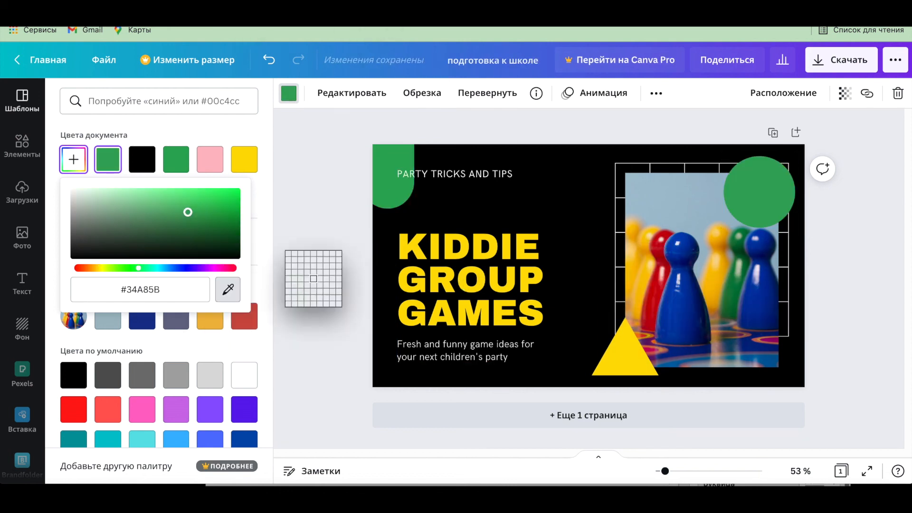
drag(475, 9, 548, 9)
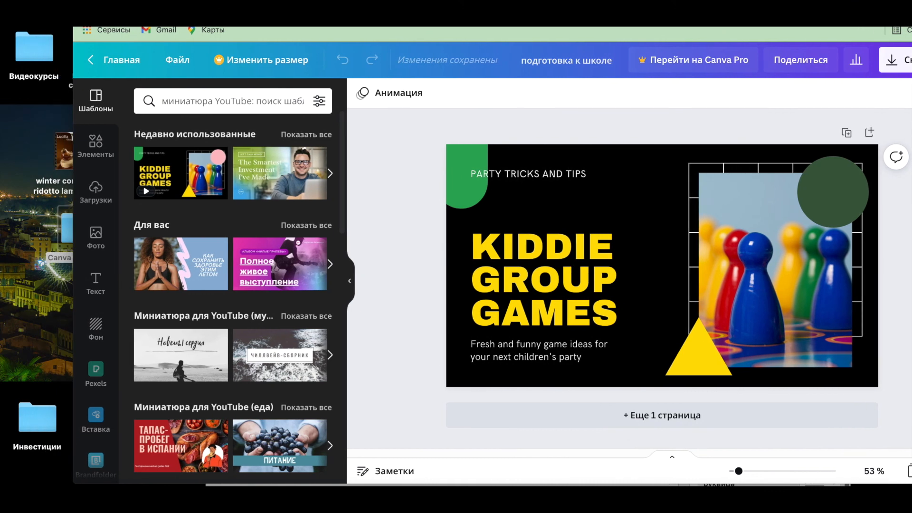
Step: Recolour the circle with the eyedropper by sampling a brown colour from the desktop wallpaper outside the browser
click(832, 192)
click(363, 93)
click(147, 159)
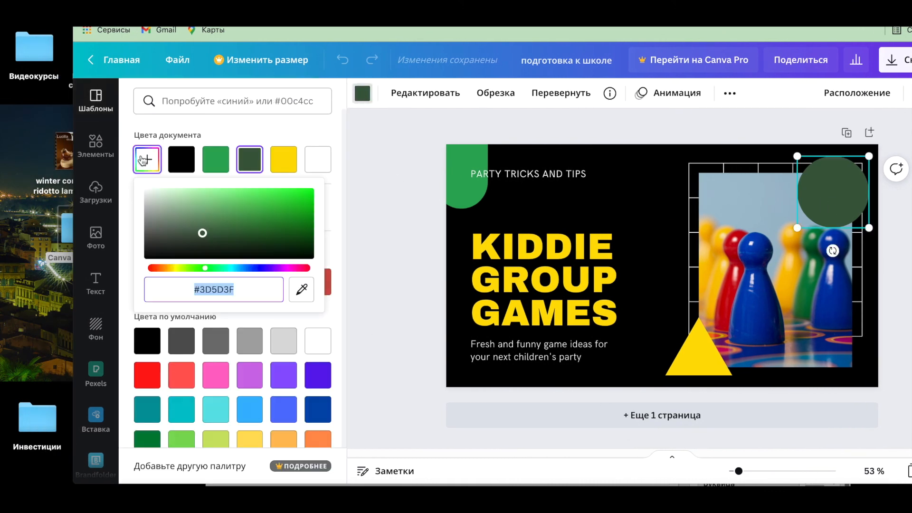
click(301, 289)
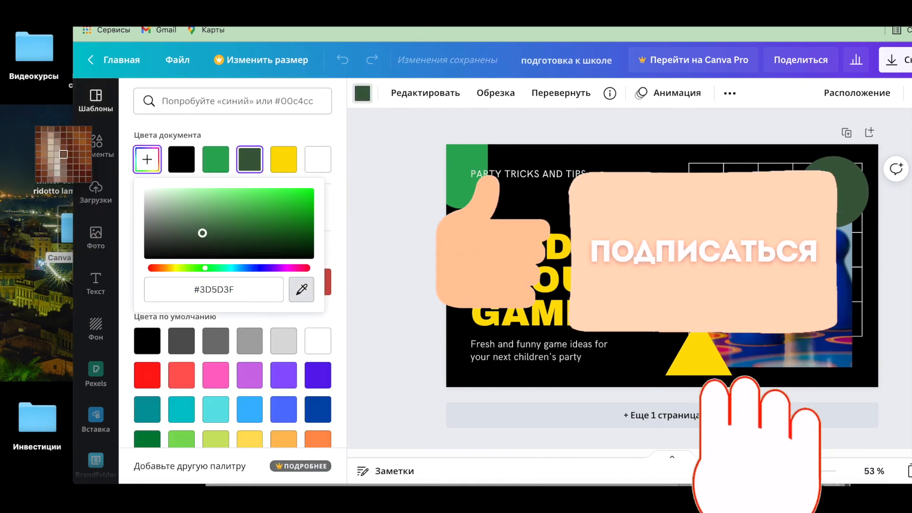
click(62, 154)
click(301, 289)
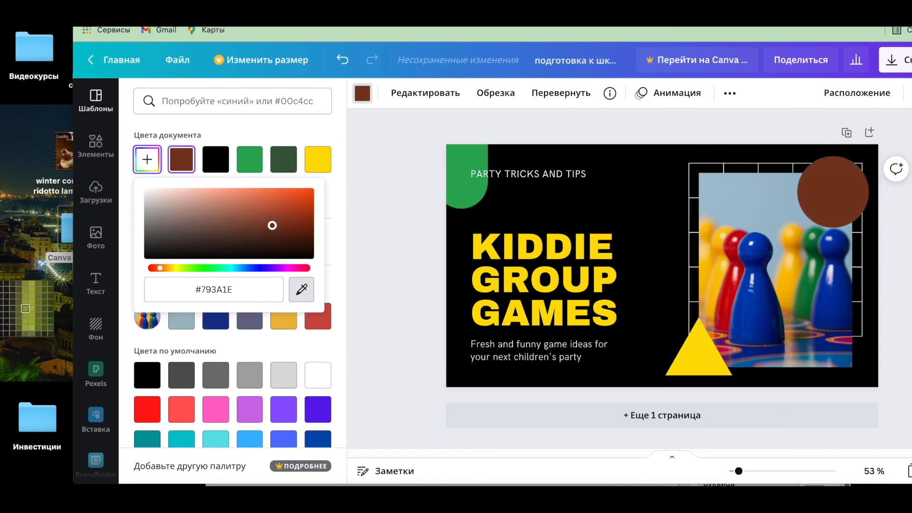